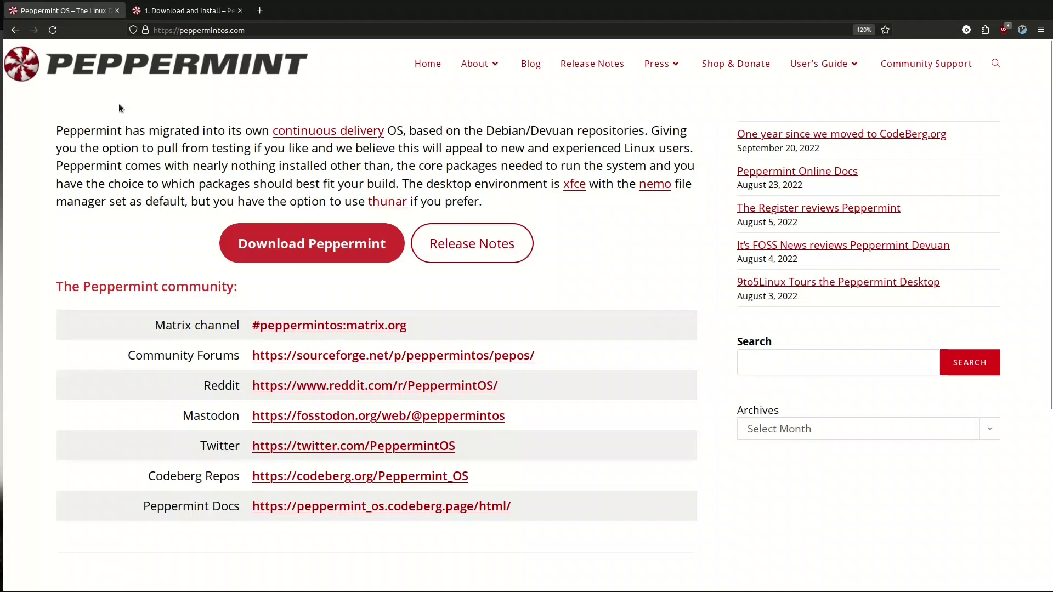
- Use the Download Peppermint button on peppermintos.com to open the download and install guide
left_click(273, 244)
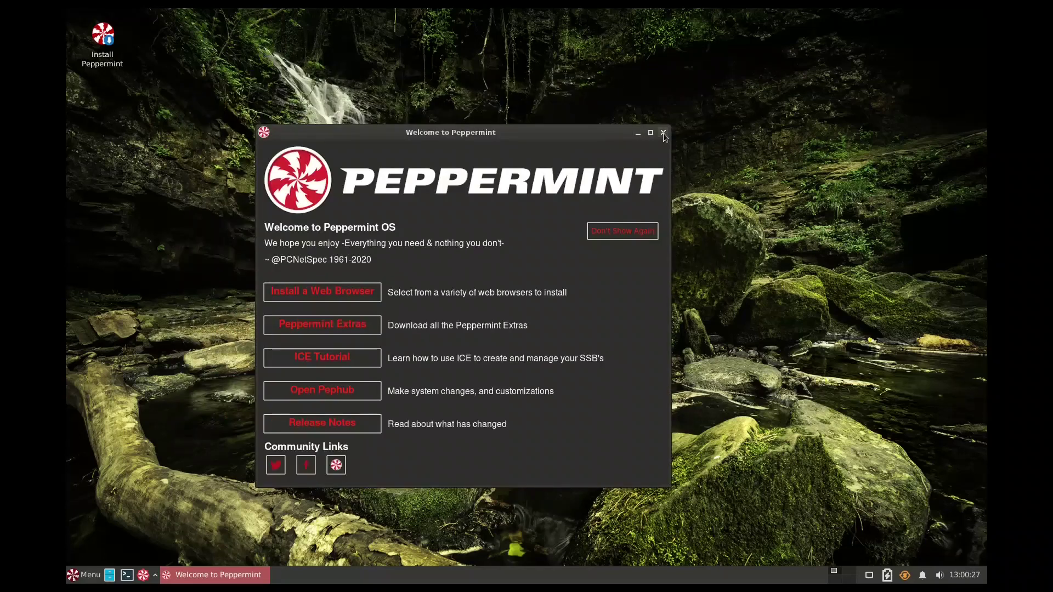
- Launch Peppermint Installer, keeping American English, the New York time zone and the default keyboard
left_click(663, 133)
double_click(102, 38)
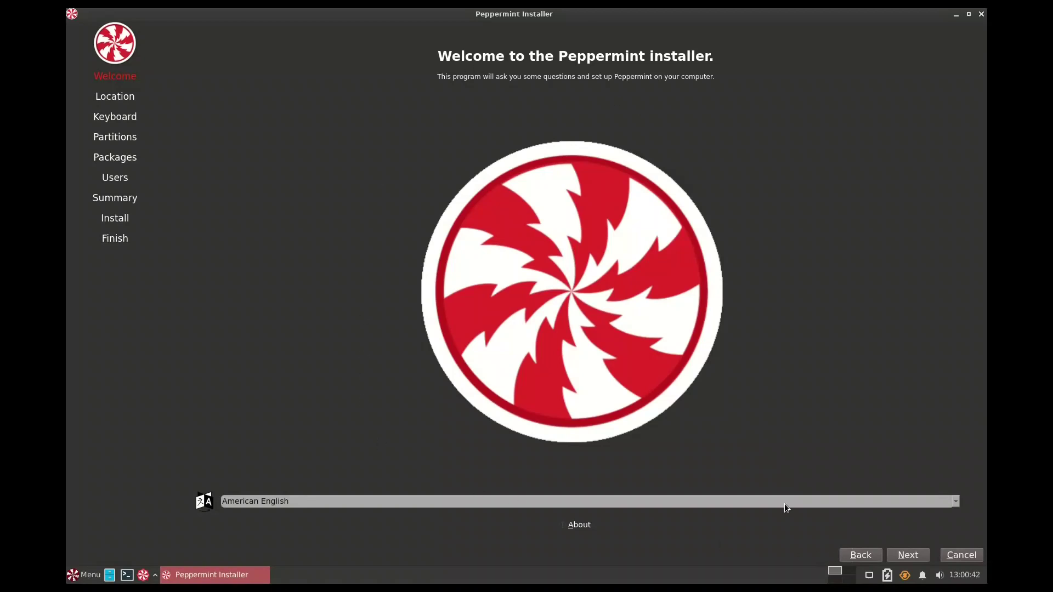
left_click(909, 556)
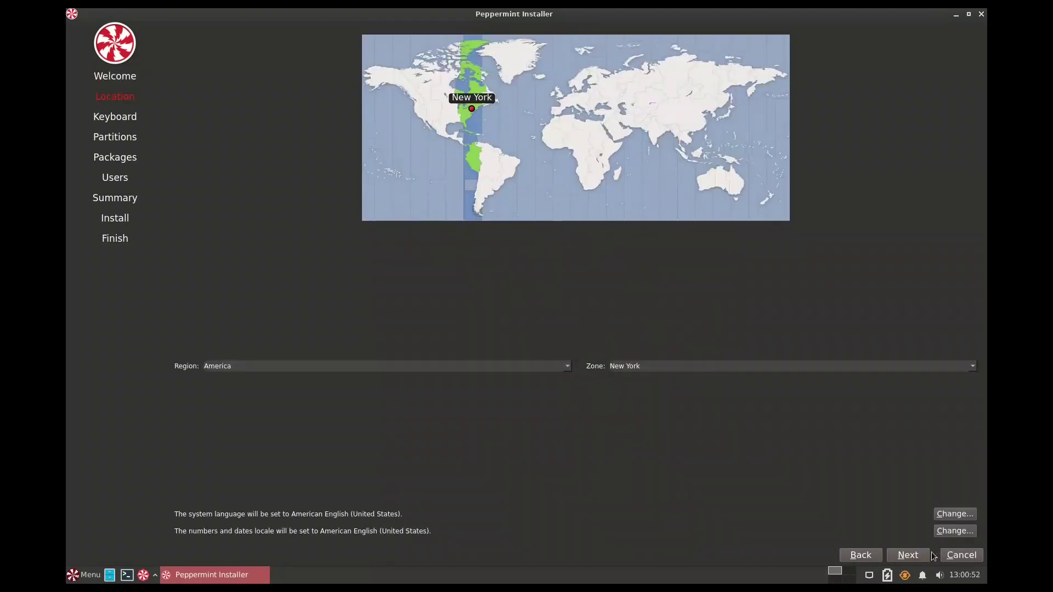
left_click(920, 557)
left_click(920, 557)
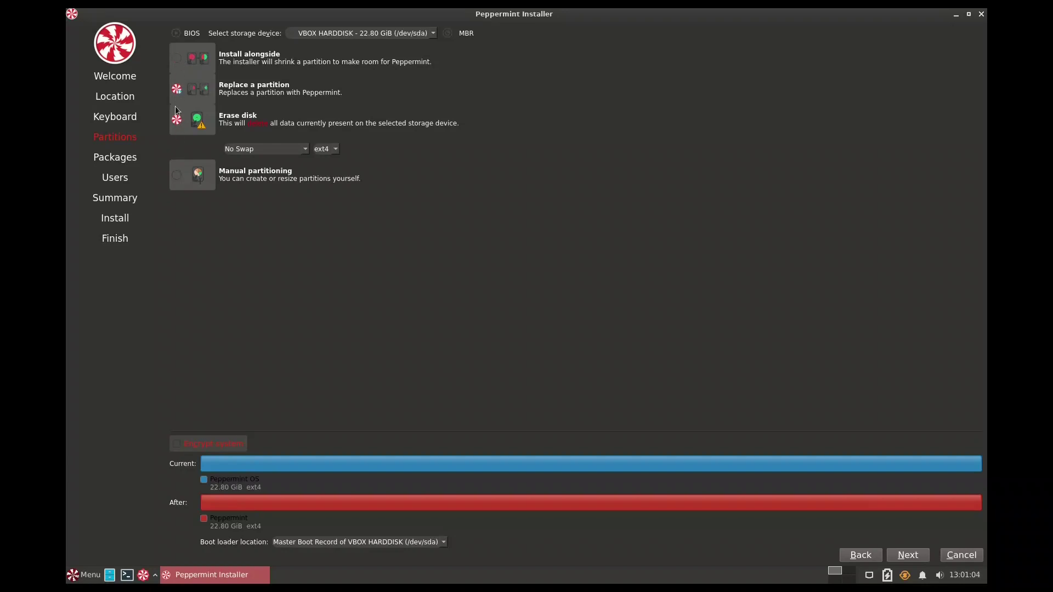
- Choose Erase disk for the 22.80 GiB drive with No Swap and ext4, then continue
left_click(180, 89)
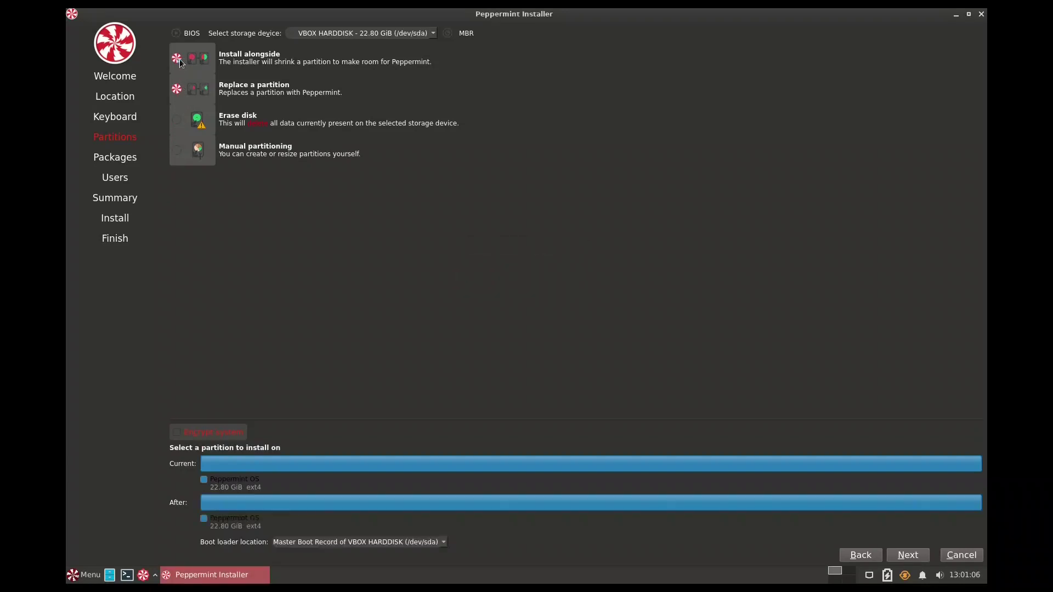
left_click(181, 63)
left_click(176, 89)
left_click(177, 122)
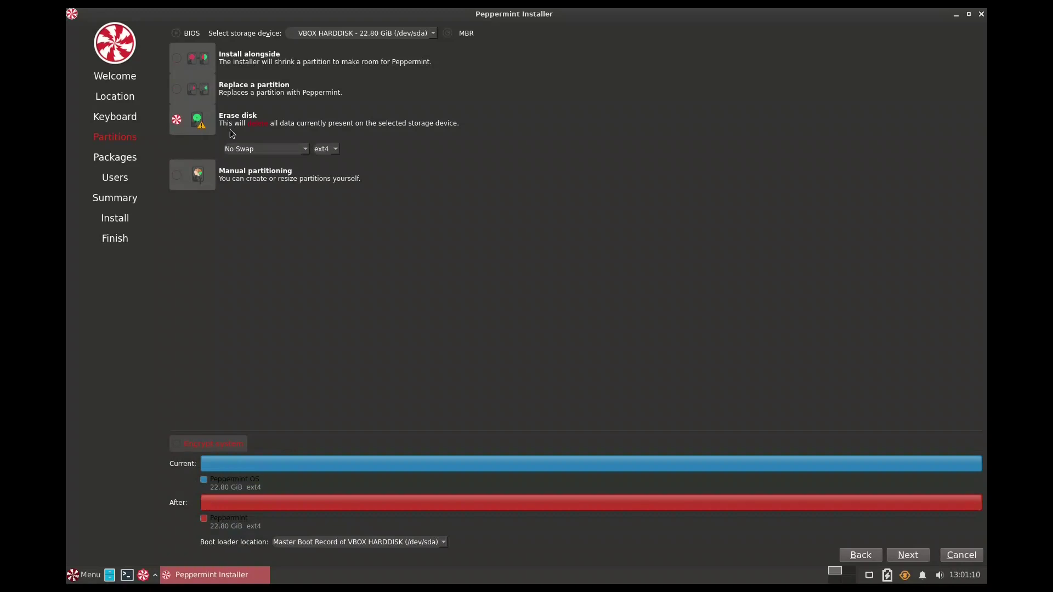
left_click(286, 147)
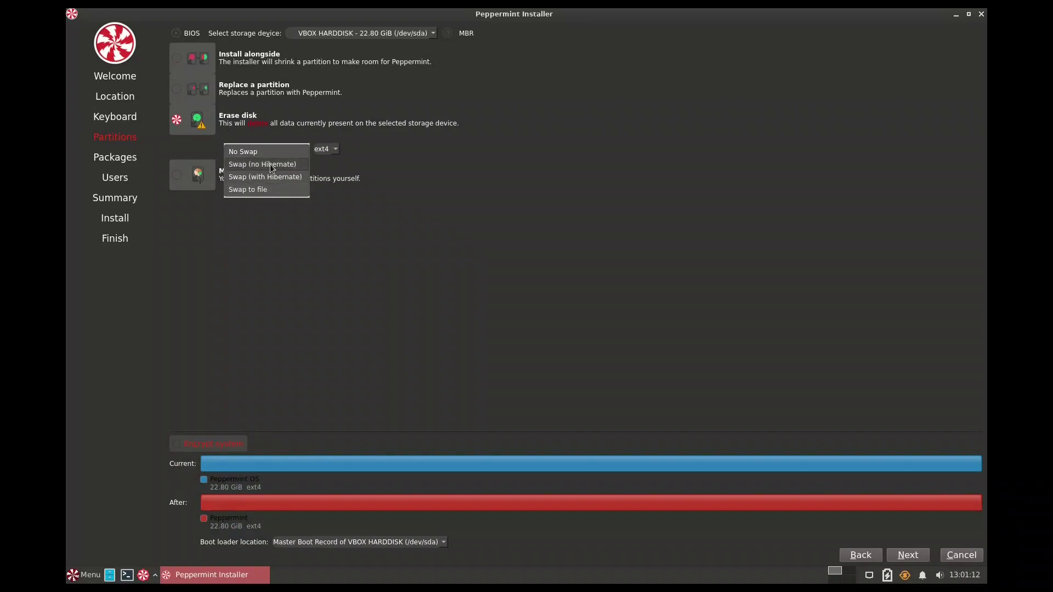
left_click(277, 149)
left_click(326, 149)
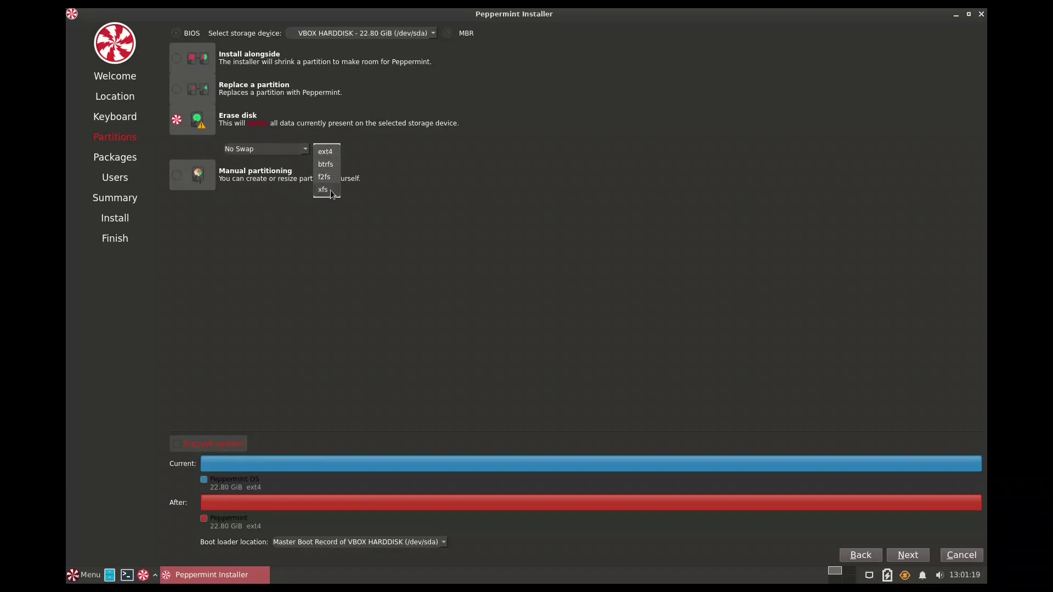
left_click(360, 143)
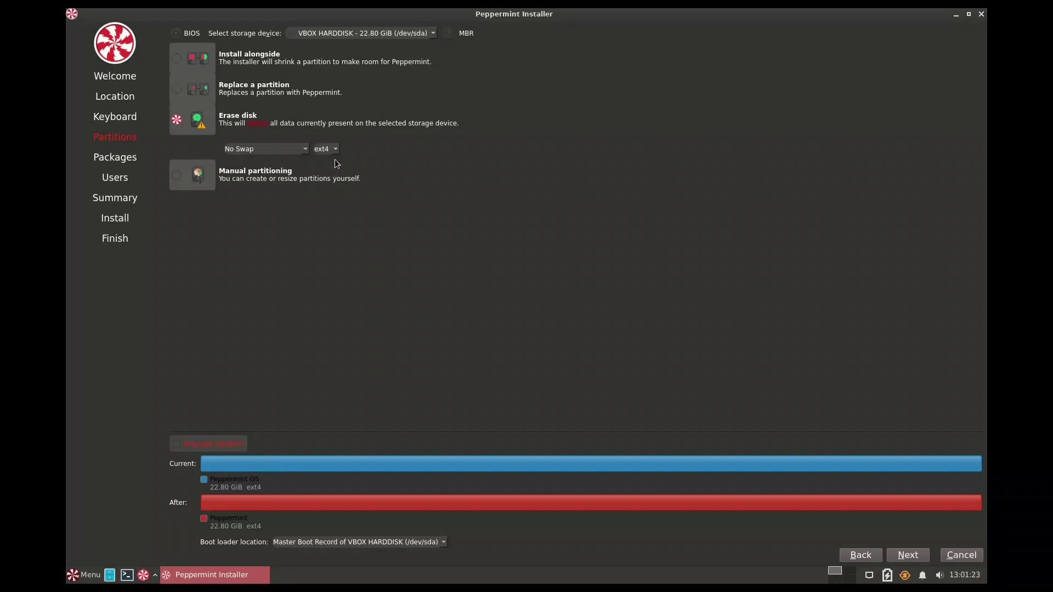
left_click(908, 554)
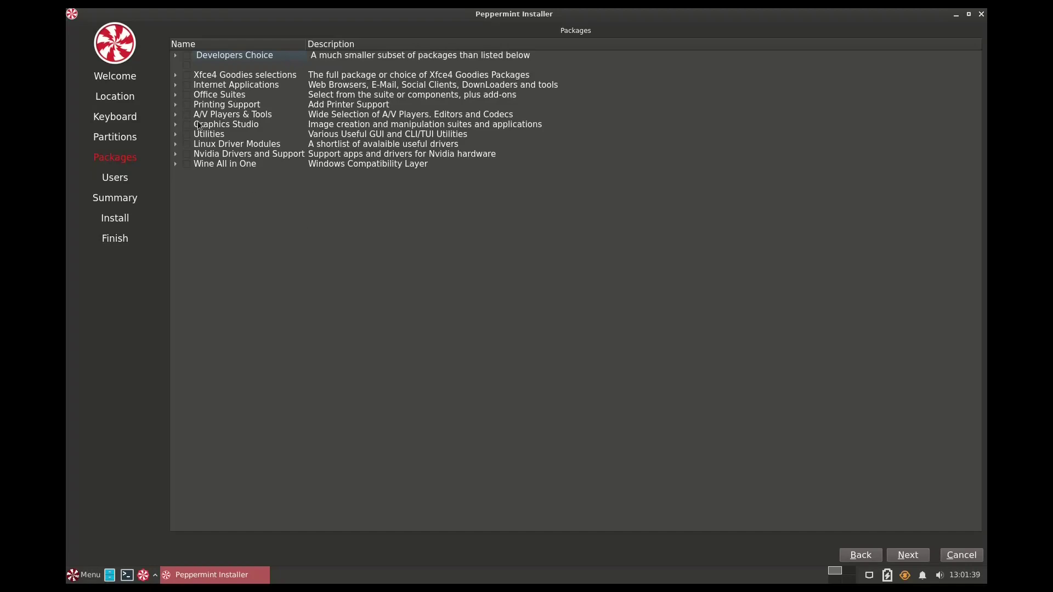
left_click(175, 105)
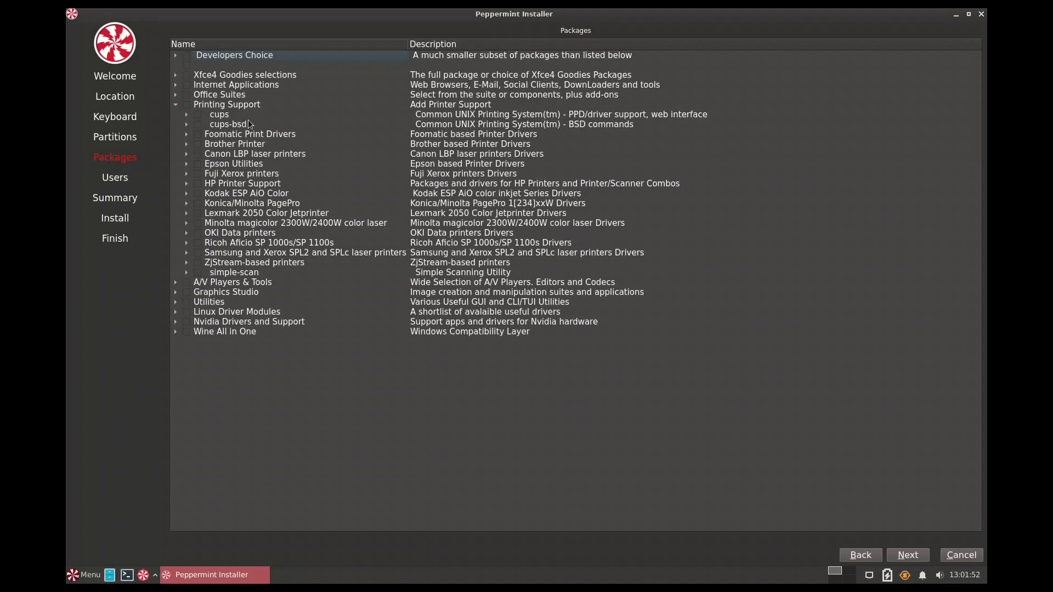
left_click(176, 104)
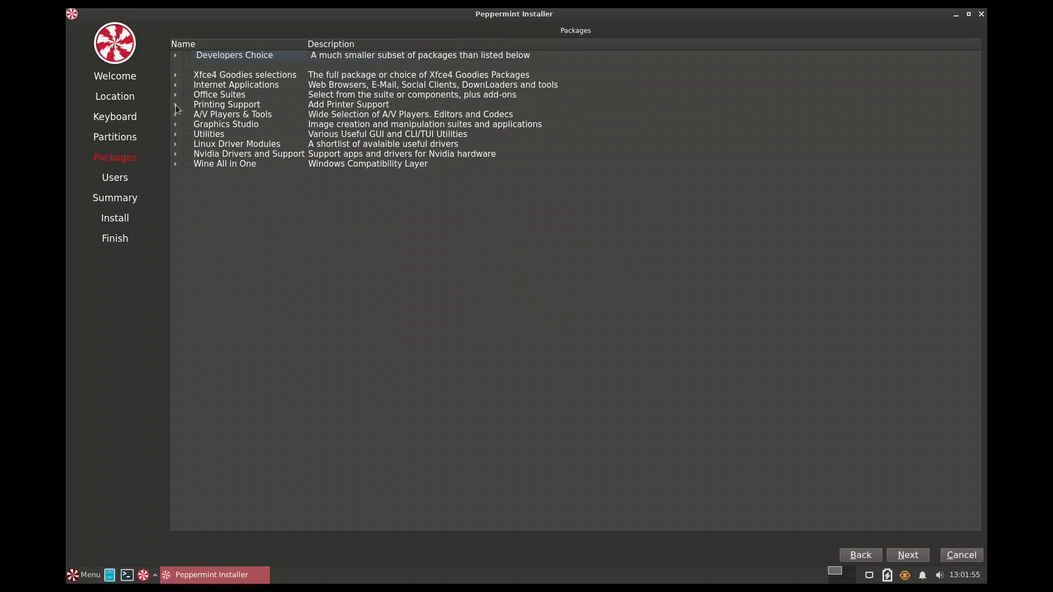
left_click(215, 57)
left_click(176, 56)
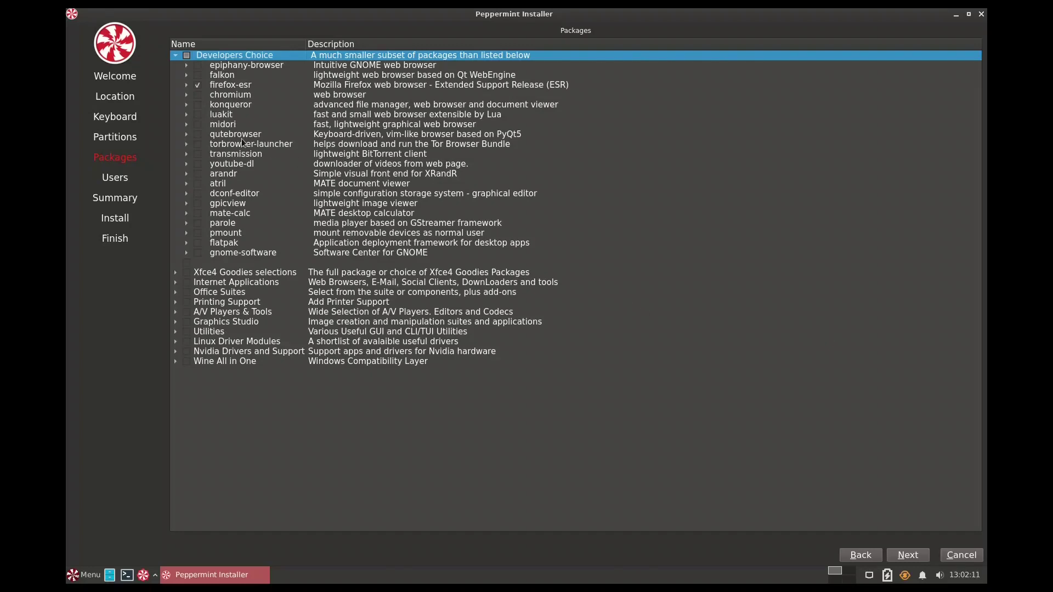
left_click(175, 56)
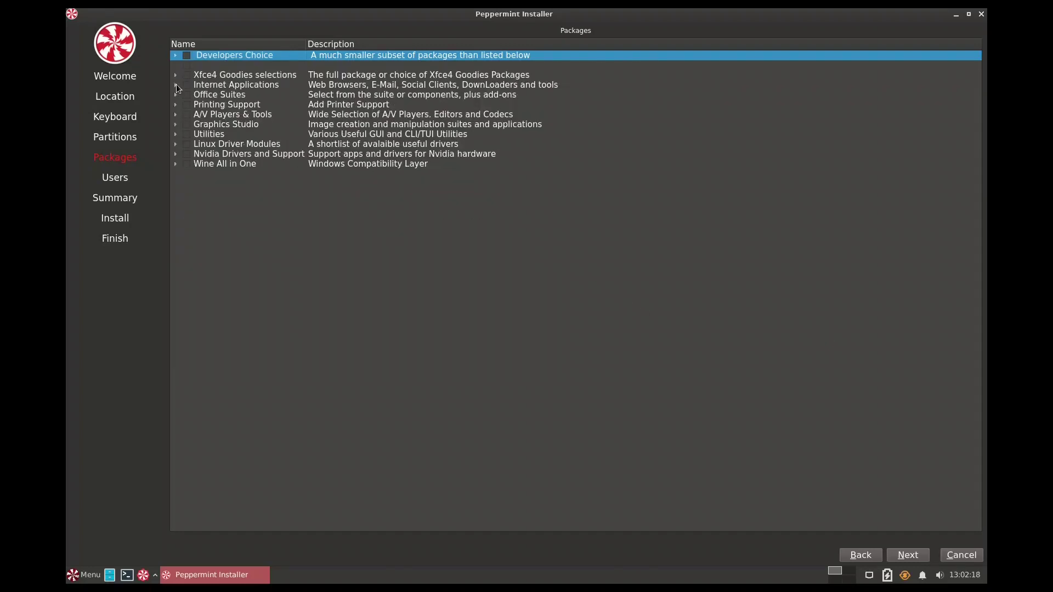
left_click(176, 85)
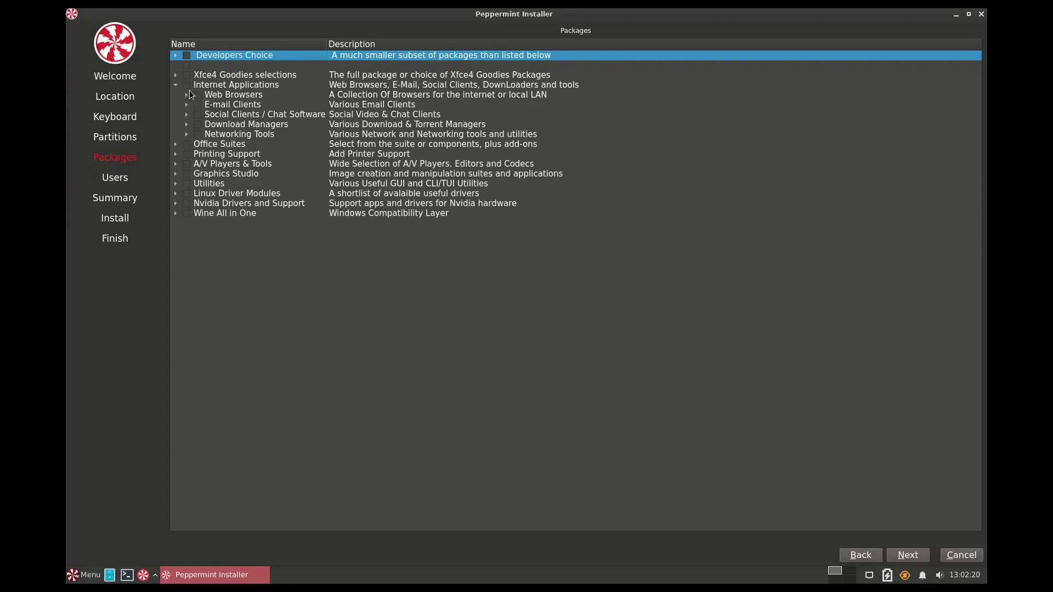
left_click(186, 94)
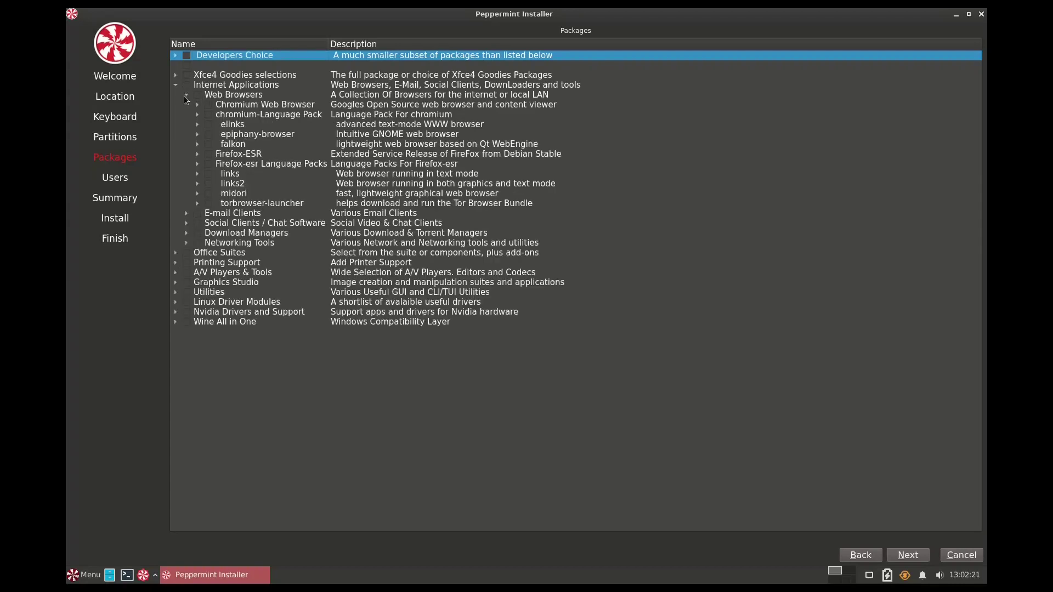
left_click(205, 154)
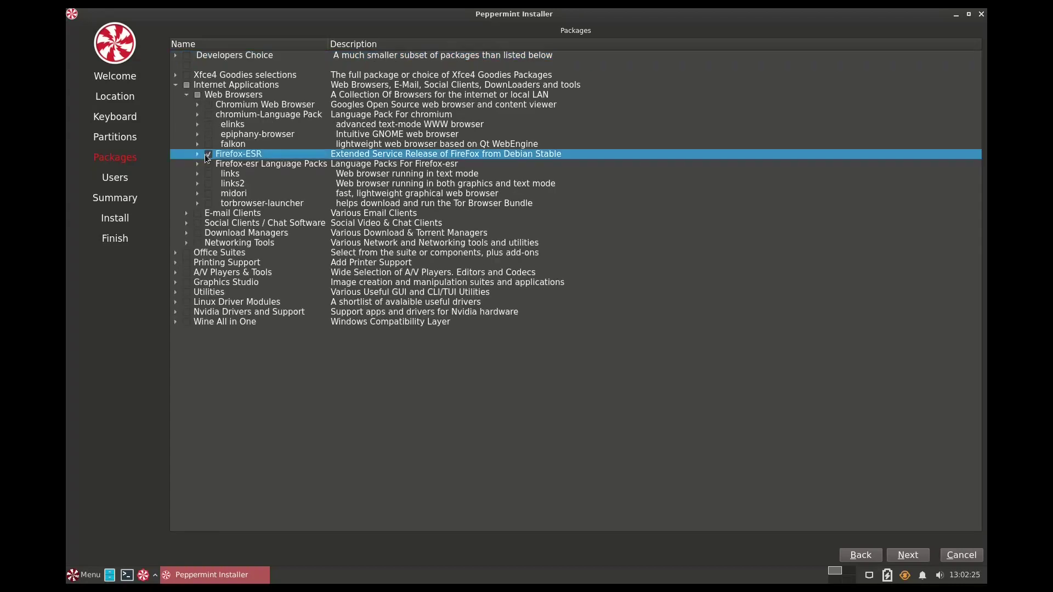
left_click(176, 85)
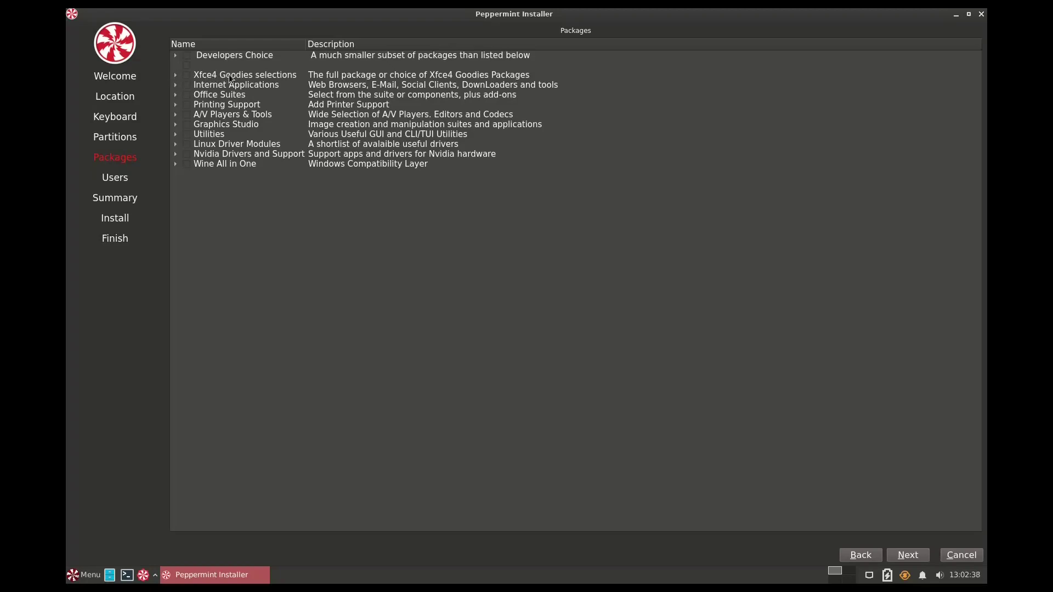
left_click(176, 75)
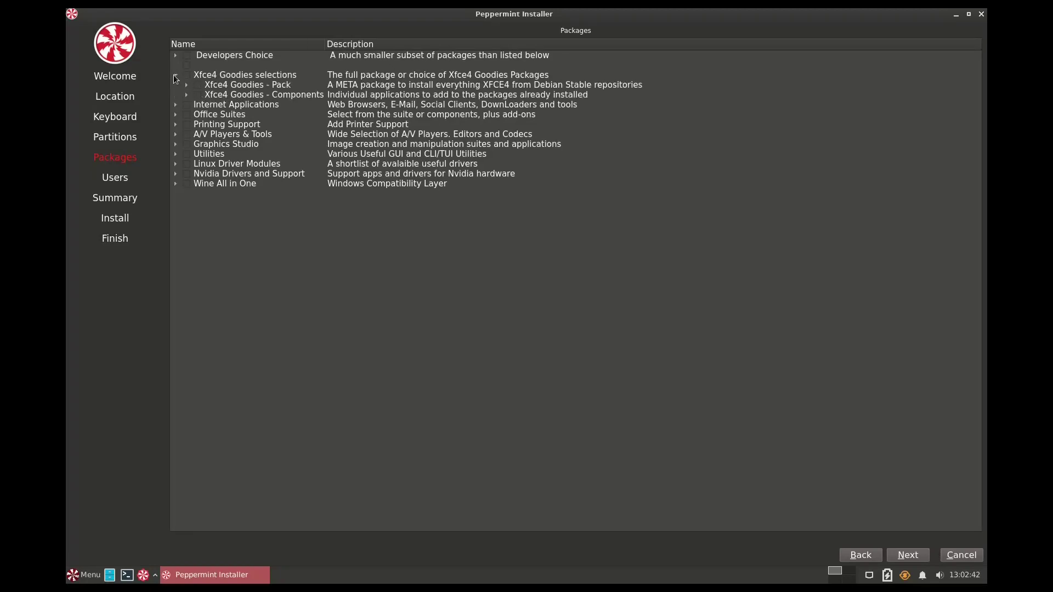
left_click(176, 77)
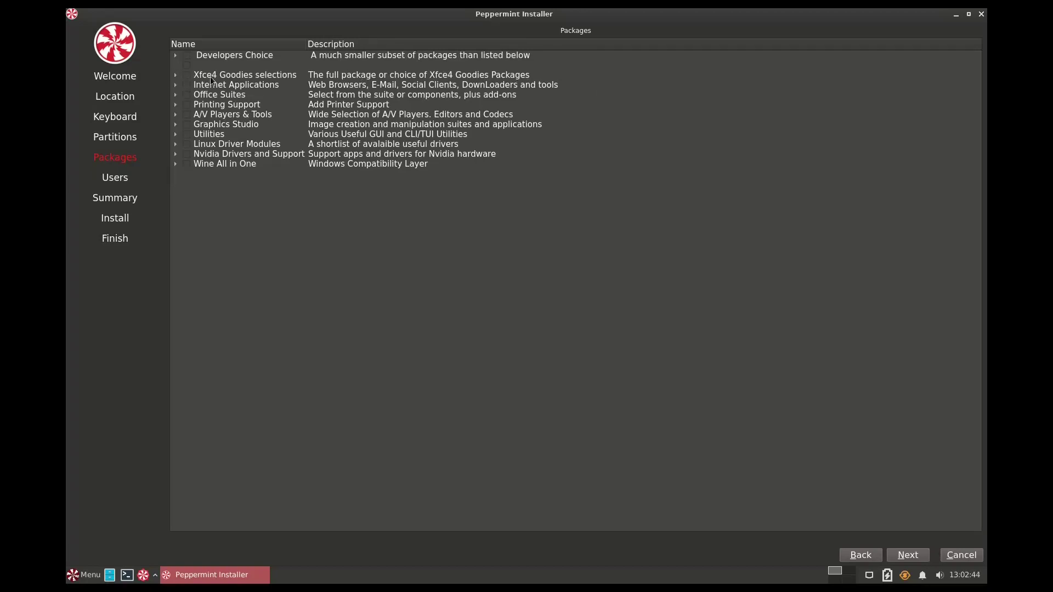
- Browse the Internet Applications, Office Suites, Graphics Studio and Utilities package categories without selecting anything
left_click(175, 86)
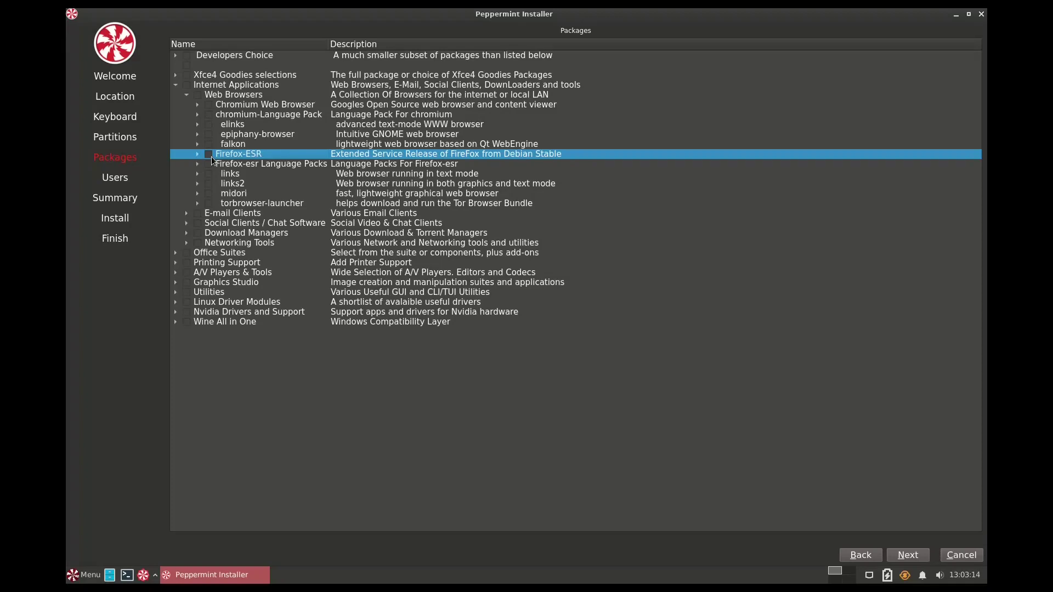
left_click(175, 85)
left_click(175, 95)
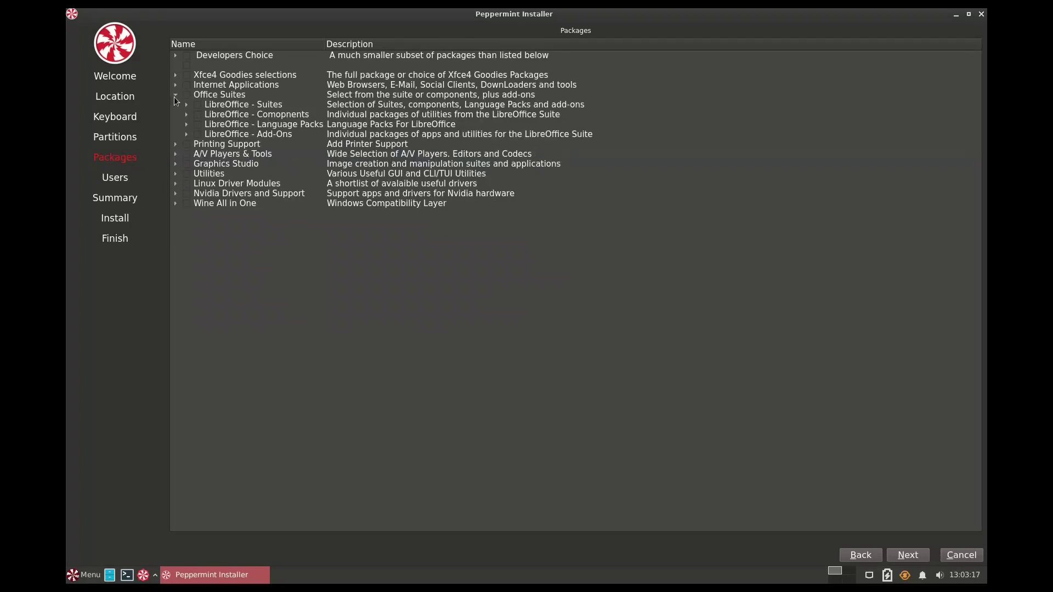
left_click(176, 96)
left_click(176, 96)
left_click(175, 96)
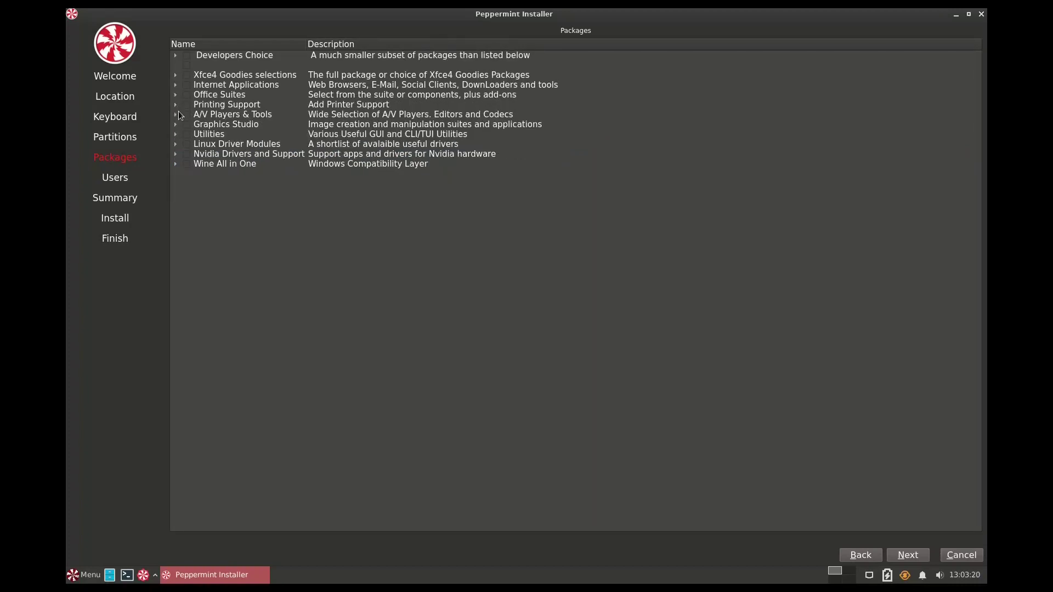
left_click(175, 125)
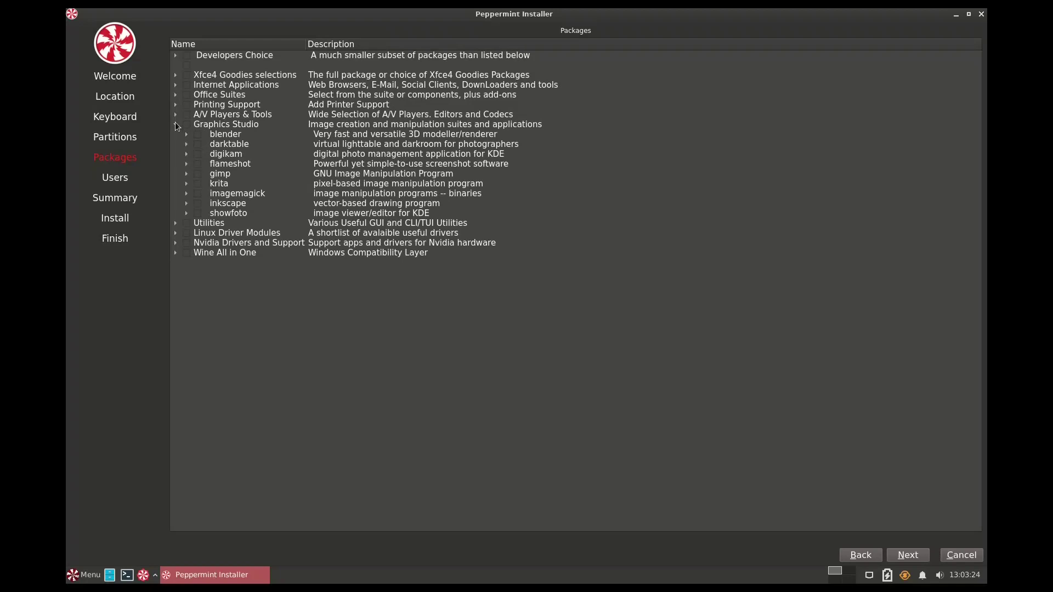
left_click(176, 125)
left_click(176, 134)
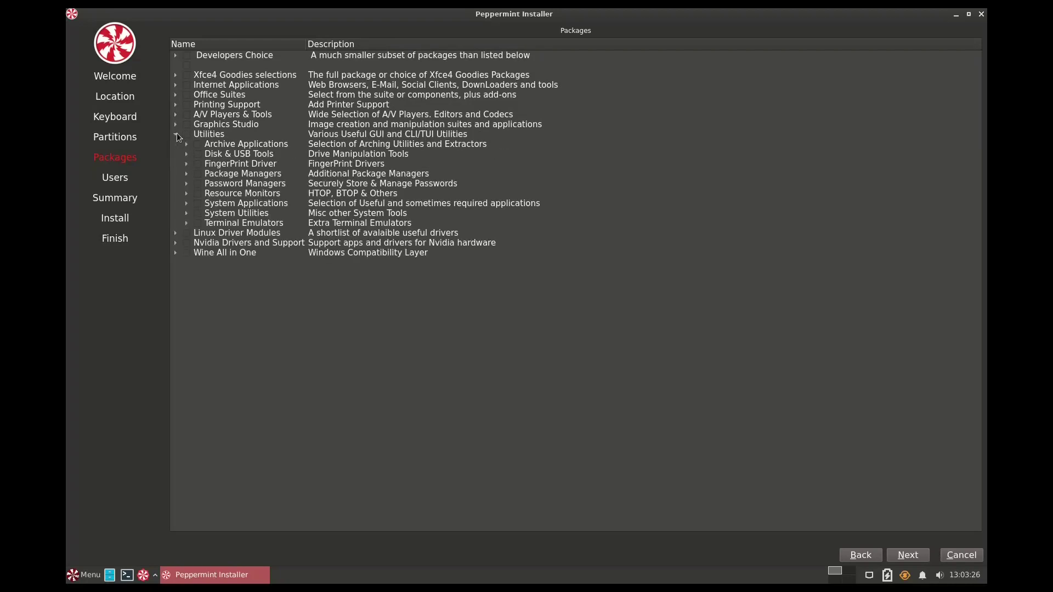
left_click(175, 134)
- Inspect the Linux Driver Modules, Nvidia Drivers and Wine All in One groups, then go to Users
left_click(175, 144)
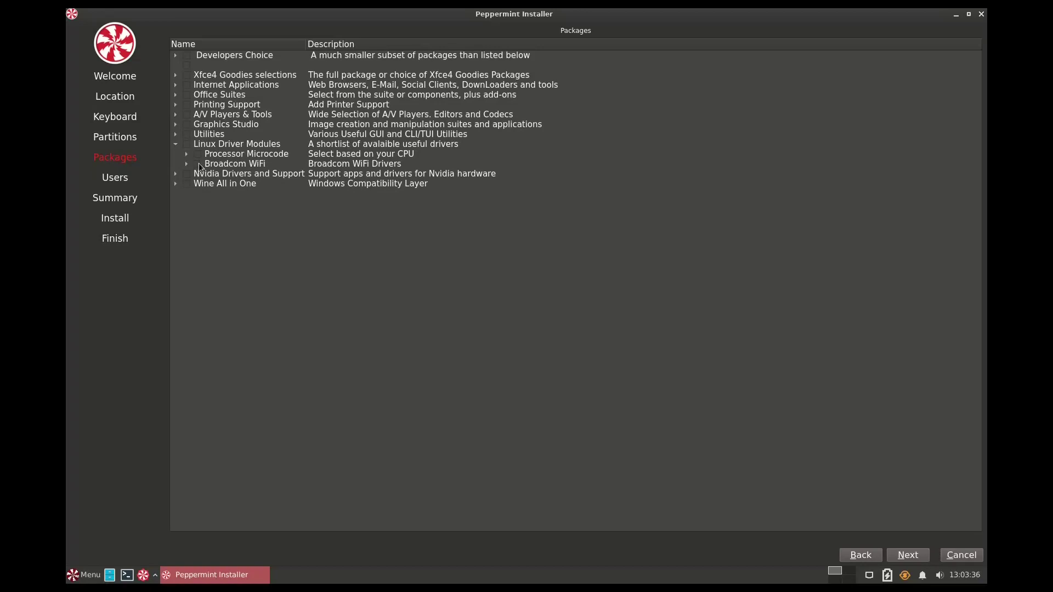
left_click(175, 144)
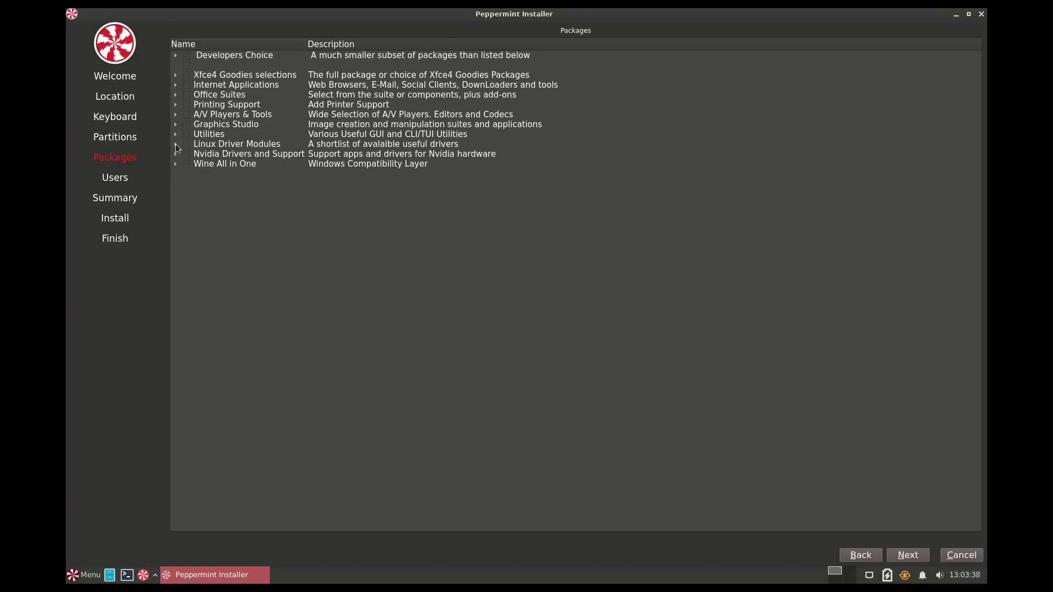
left_click(176, 154)
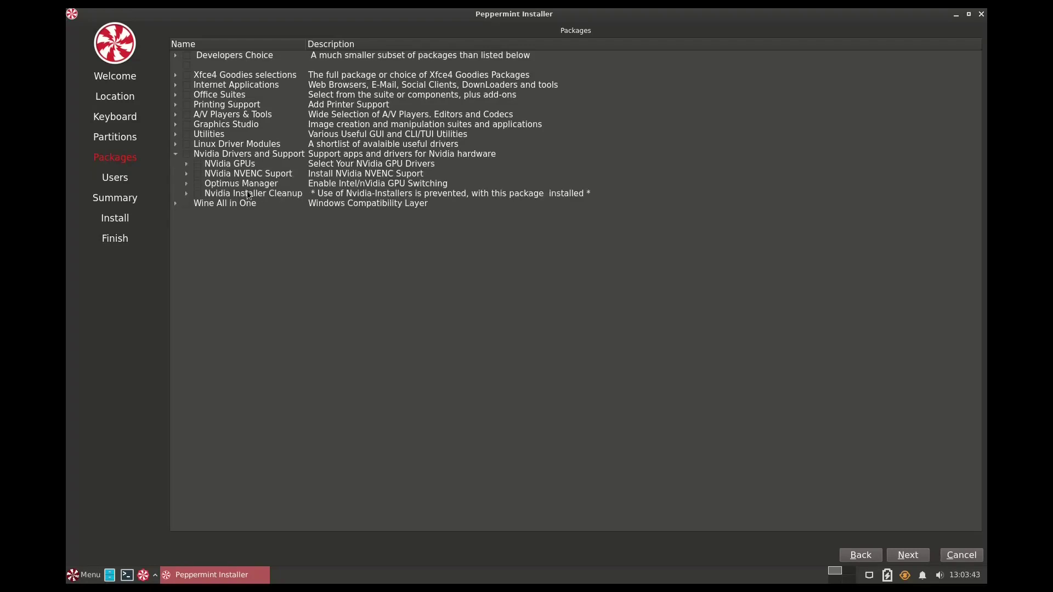
left_click(187, 164)
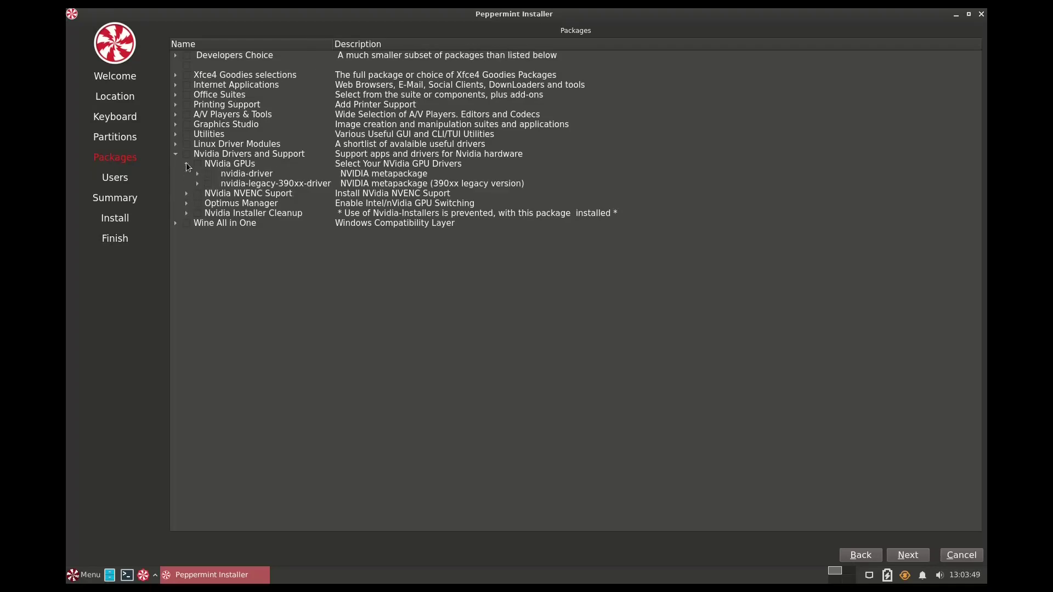
left_click(187, 165)
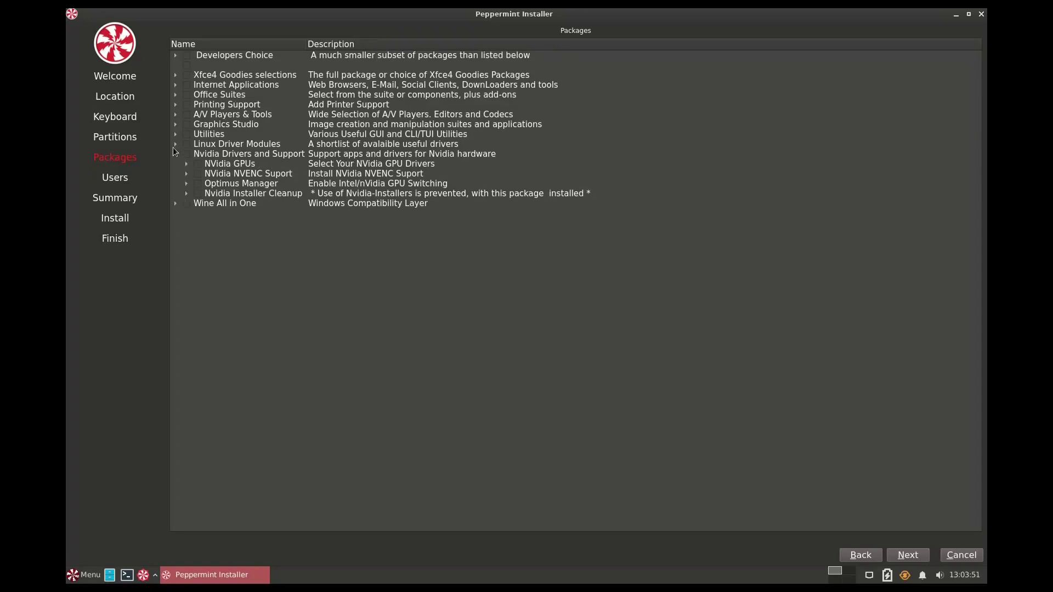
left_click(176, 155)
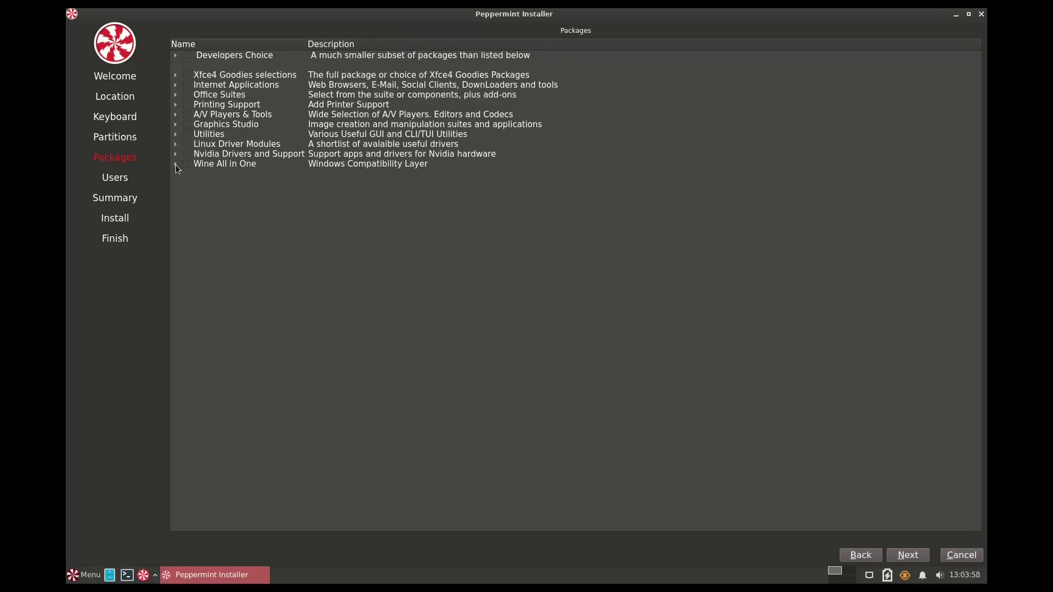
left_click(175, 164)
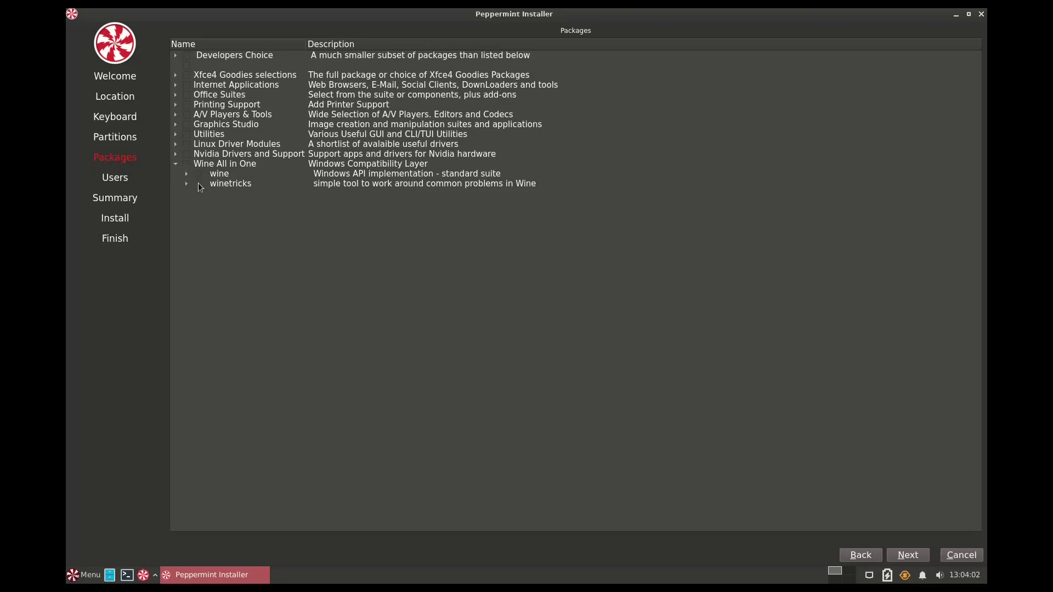
left_click(187, 175)
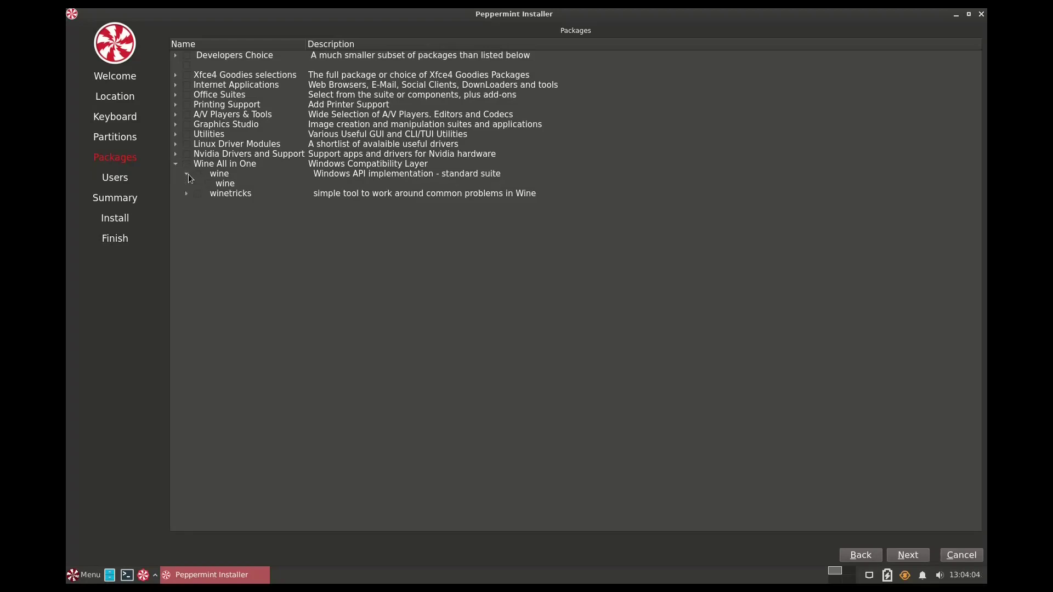
left_click(187, 175)
left_click(186, 184)
left_click(186, 183)
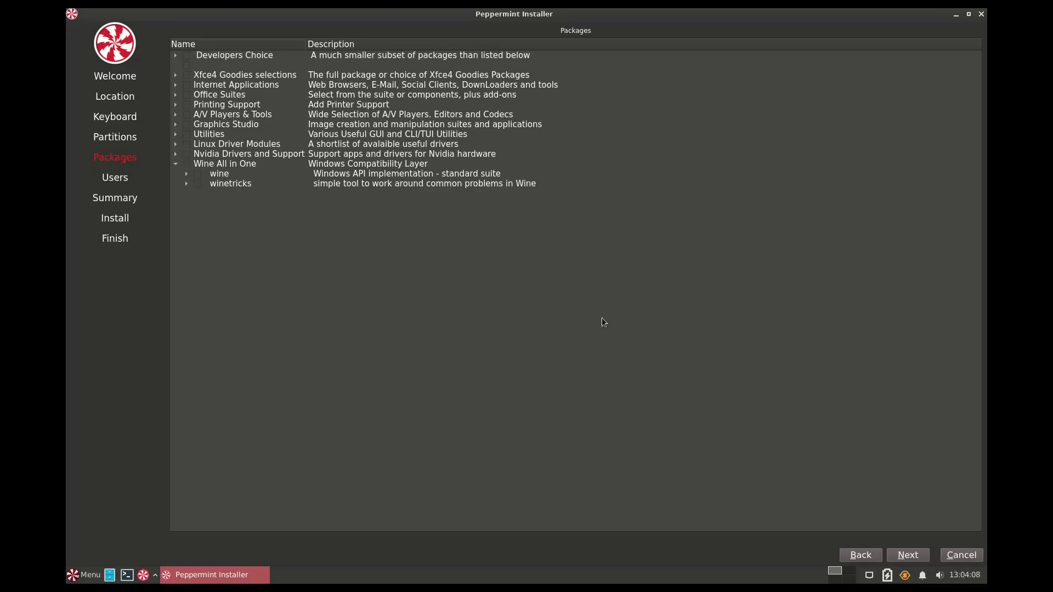
left_click(909, 557)
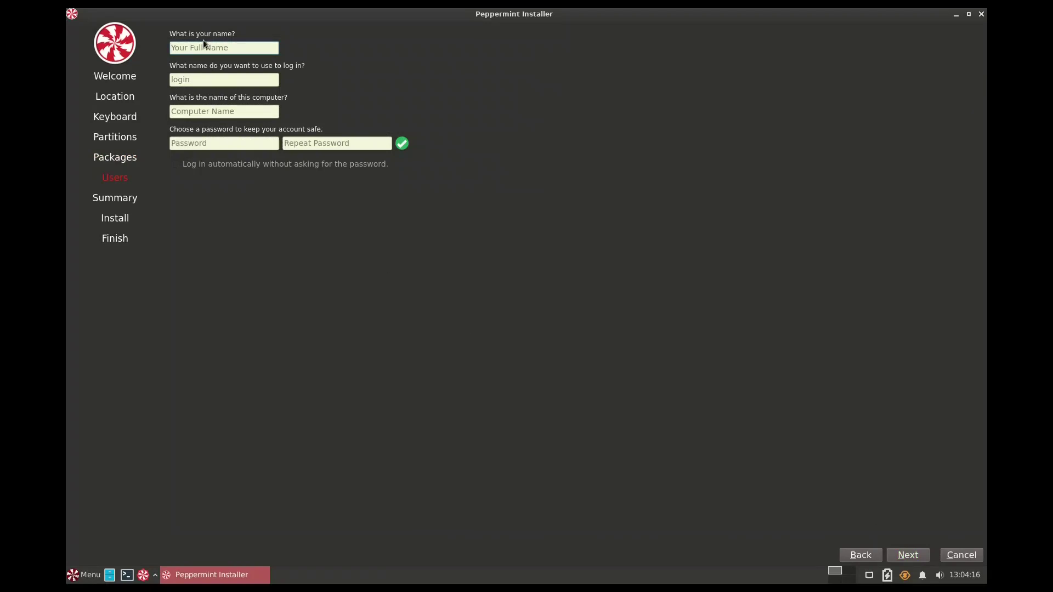
- Enter and trim the user name, set and confirm the account password, and advance to Summary
type("pep")
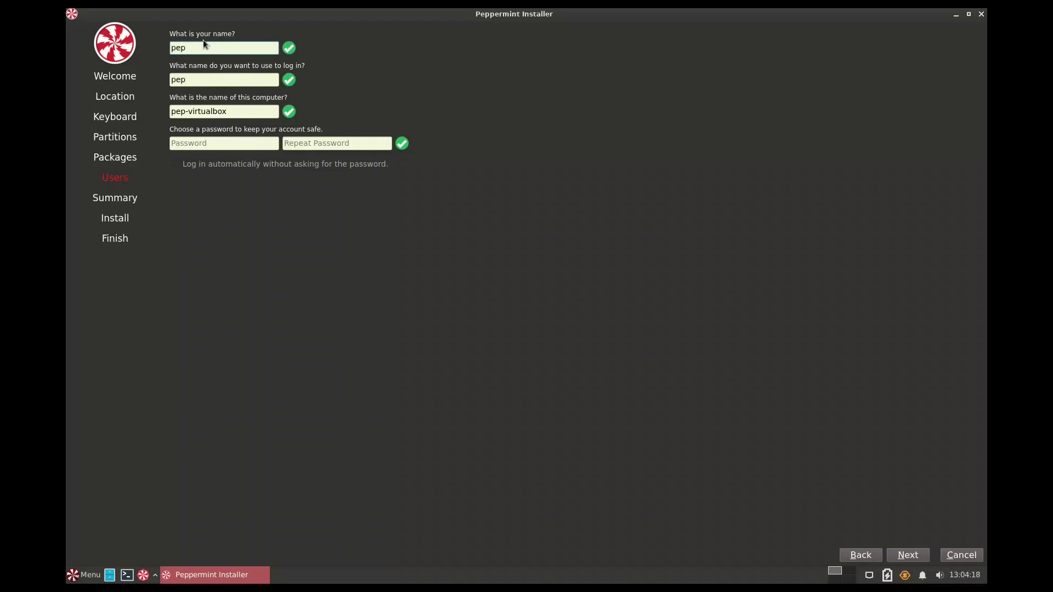
type("devuan")
key("BackSpace")
key("BackSpace")
key("BackSpace")
left_click(194, 146)
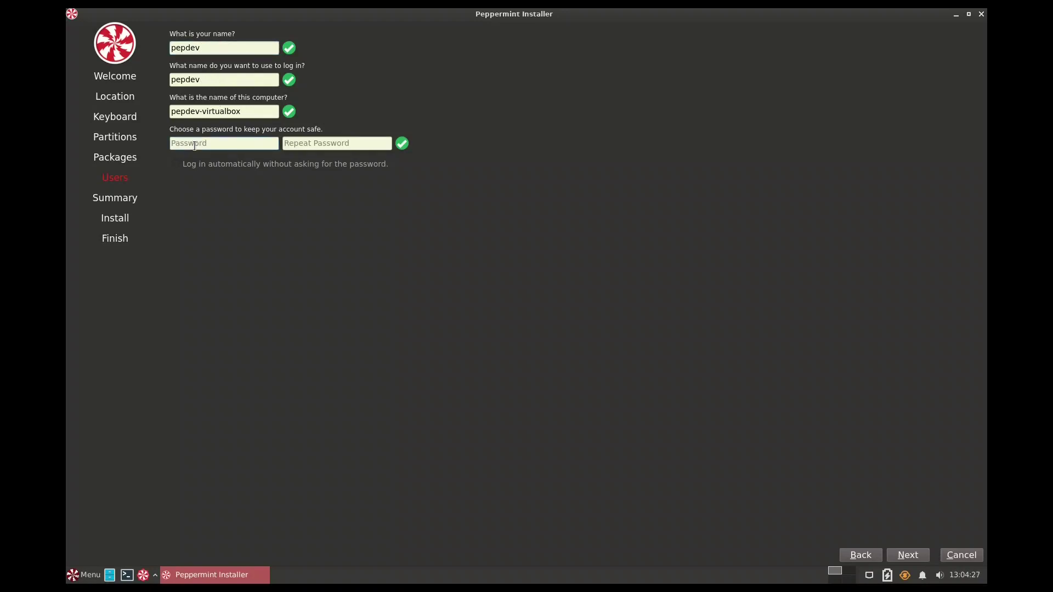
type("a")
key("Tab")
type("a")
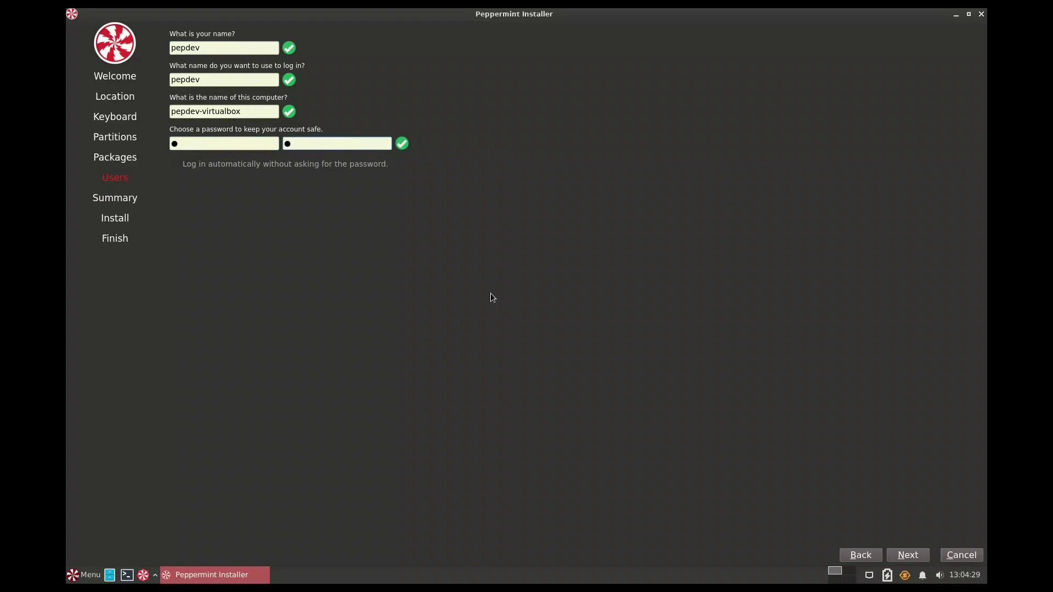
key("alt+n")
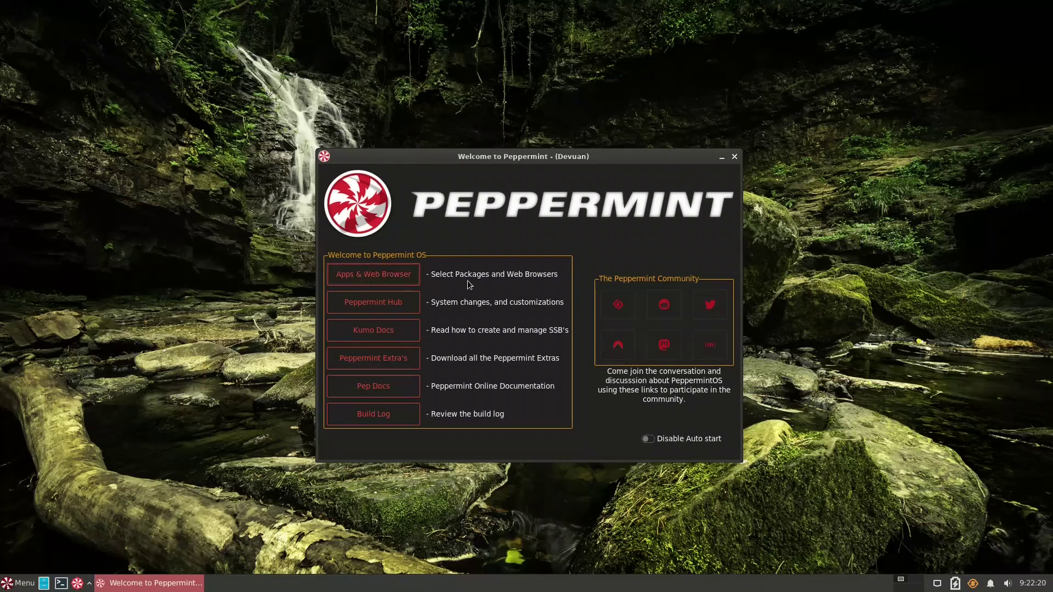
- Open the Apps & Web Browser suggestions with the admin password, tick Firefox, and close the window
left_click(385, 281)
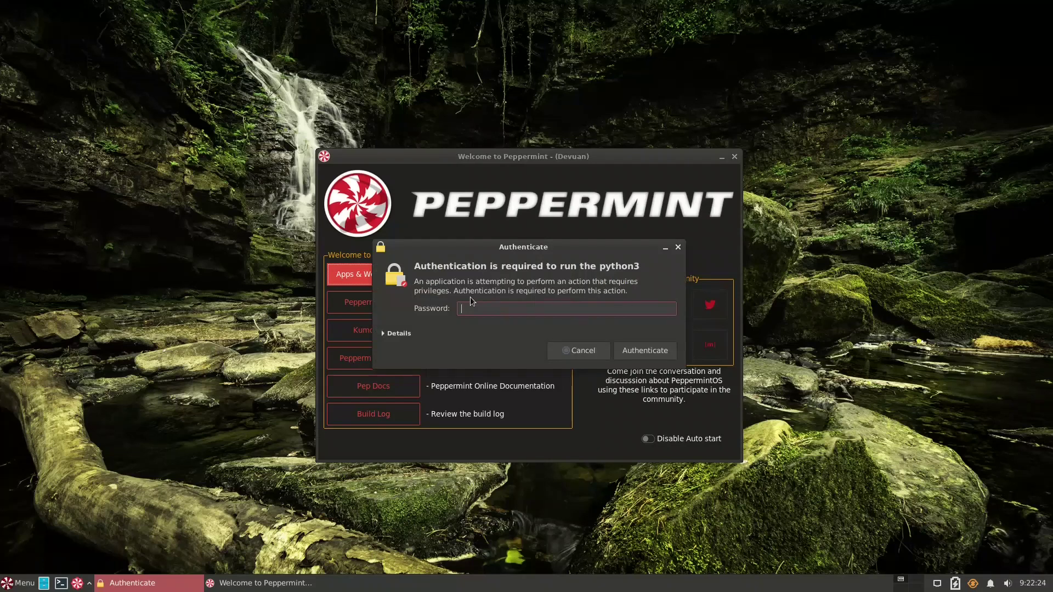
key("Return")
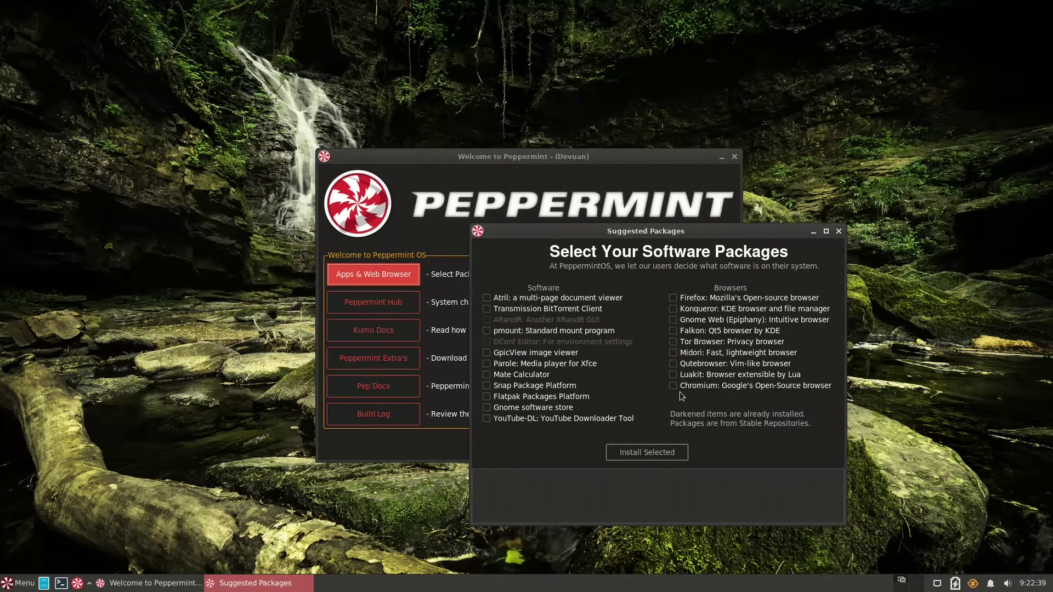
left_click(681, 301)
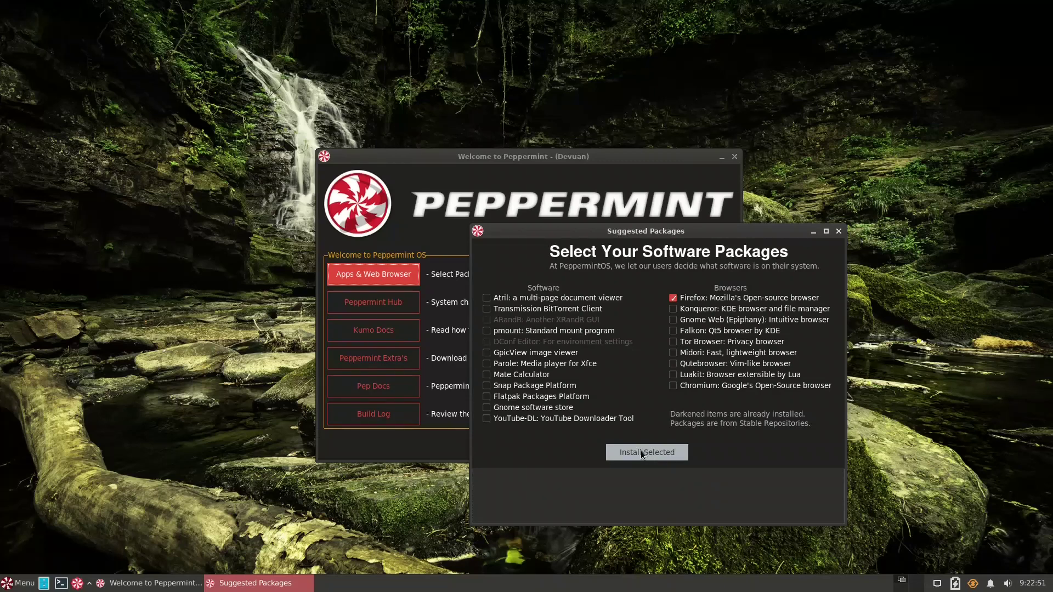
left_click(837, 231)
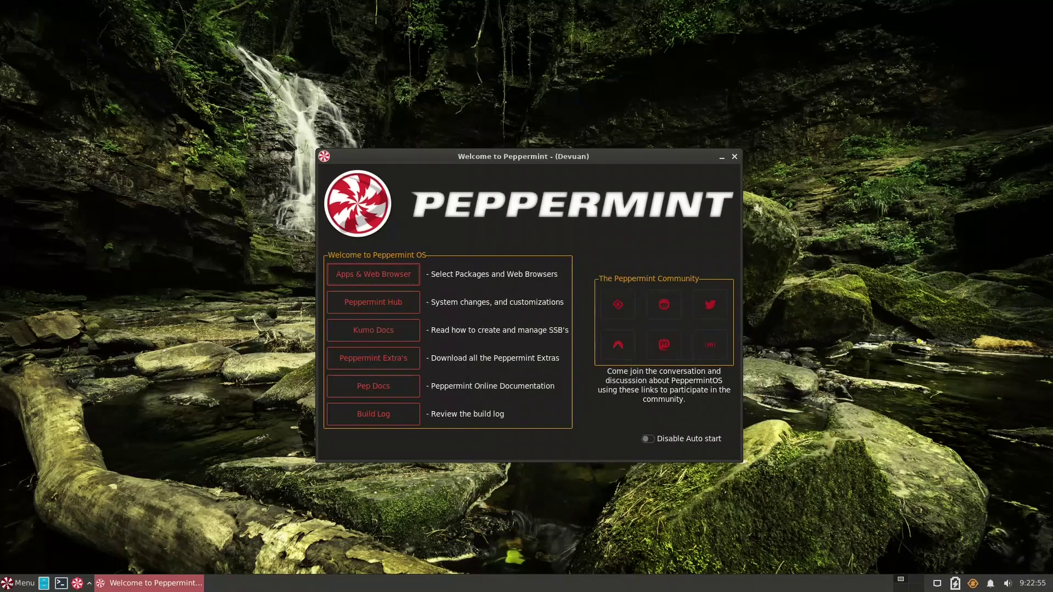
- Run Peppermint Update from the tray with the sudo password, then close the updater and a second terminal
left_click(971, 583)
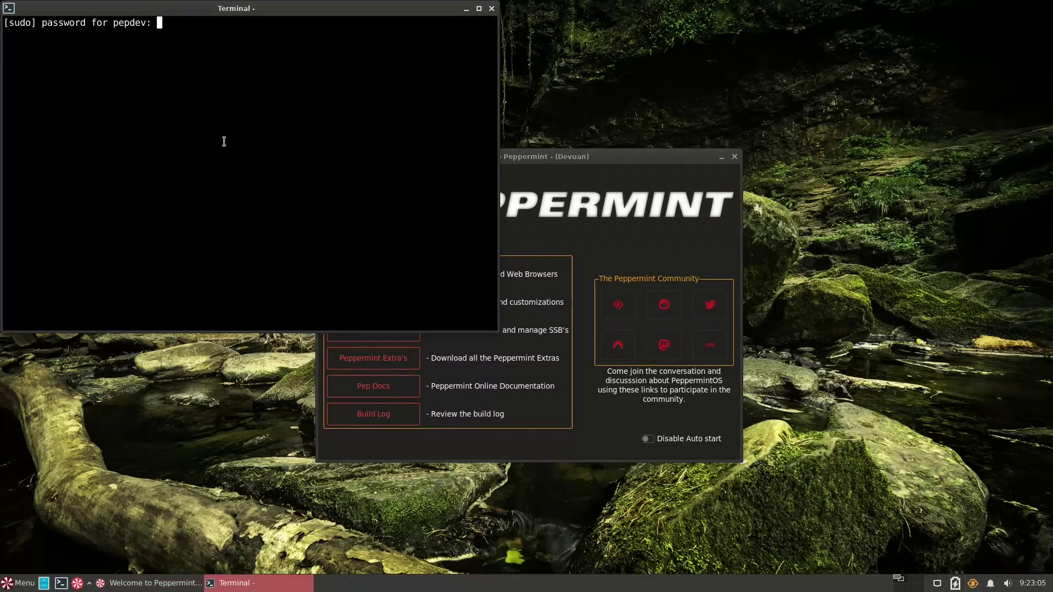
key("Return")
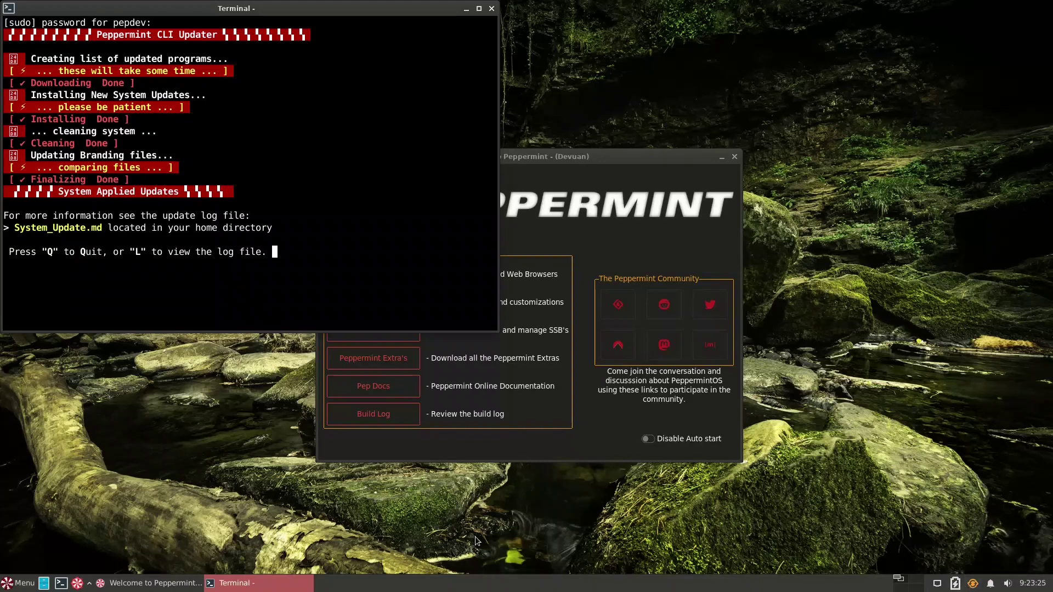
left_click(489, 9)
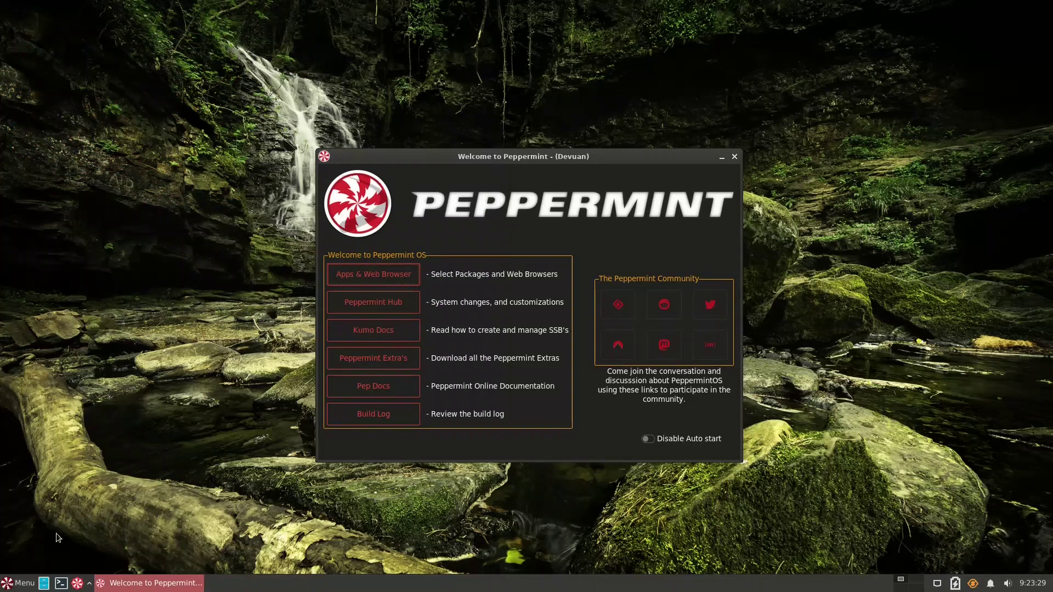
left_click(62, 584)
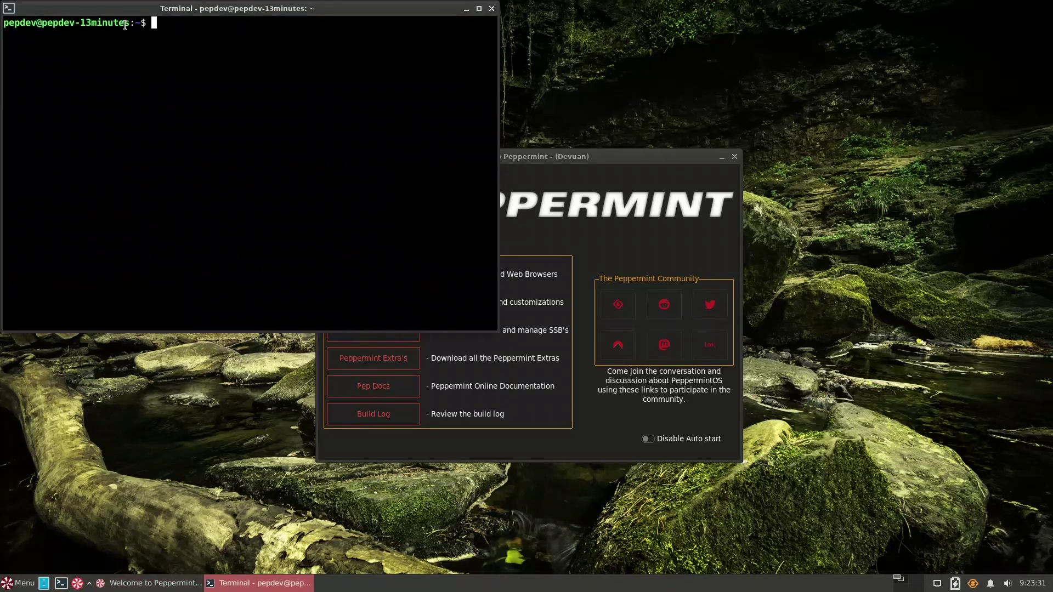
left_click(492, 8)
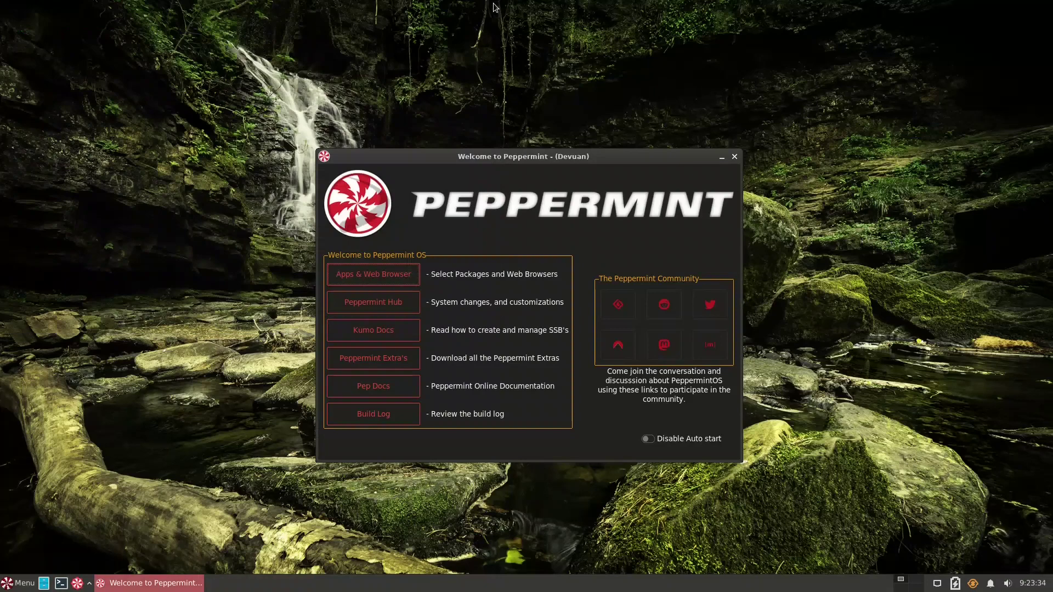
- Reopen Suggested Packages with the admin password, install Firefox, then close the list
left_click(381, 280)
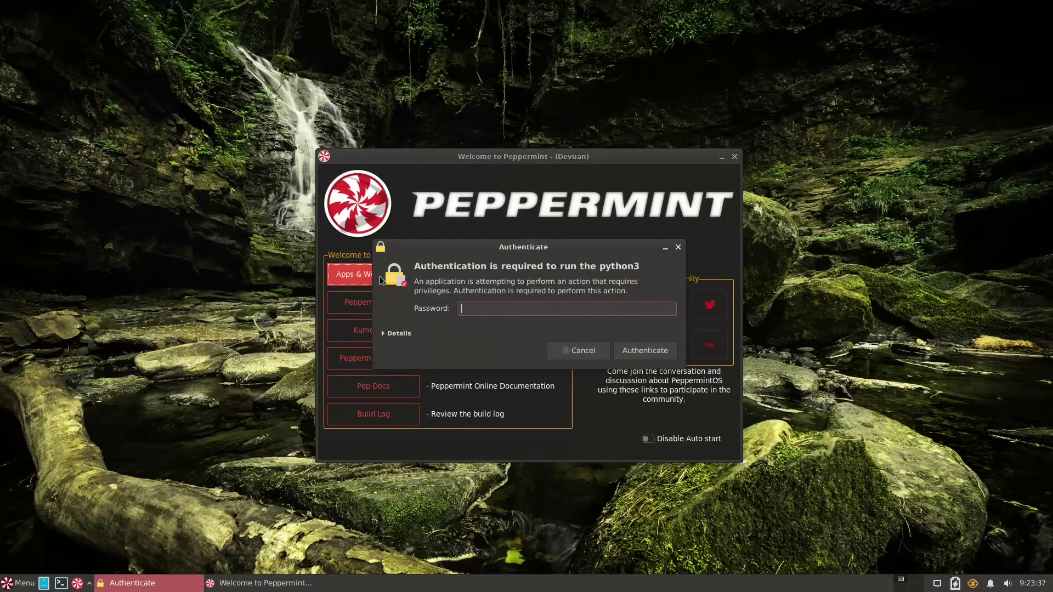
key("Return")
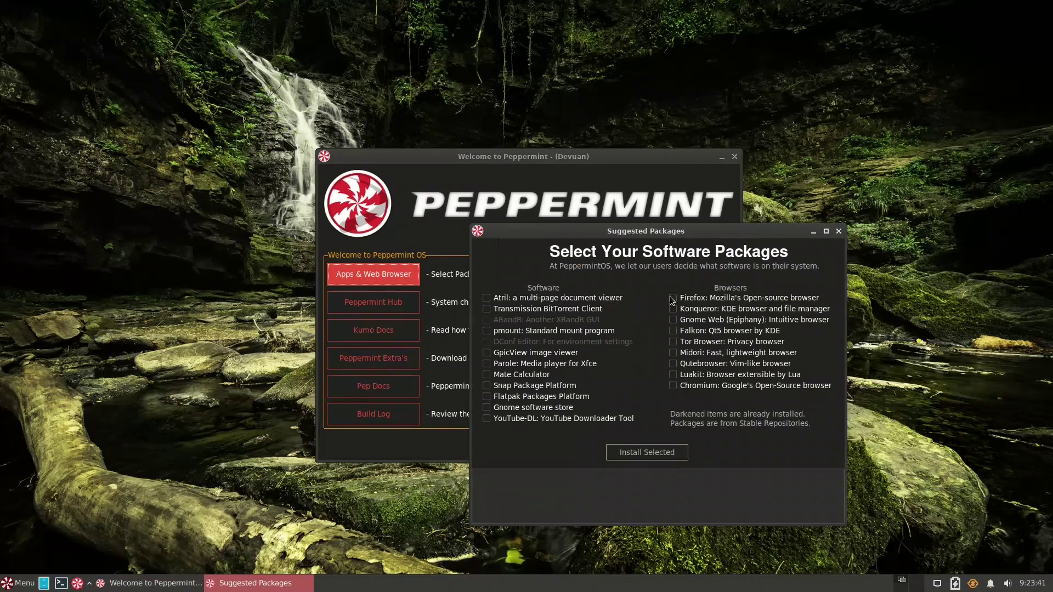
left_click(673, 299)
left_click(639, 454)
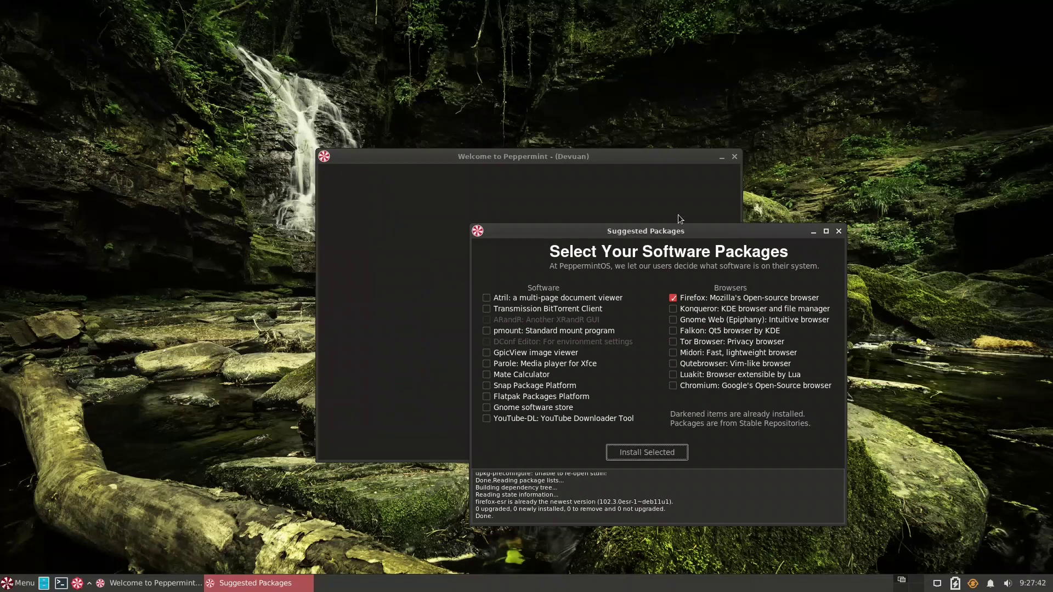
left_click(838, 231)
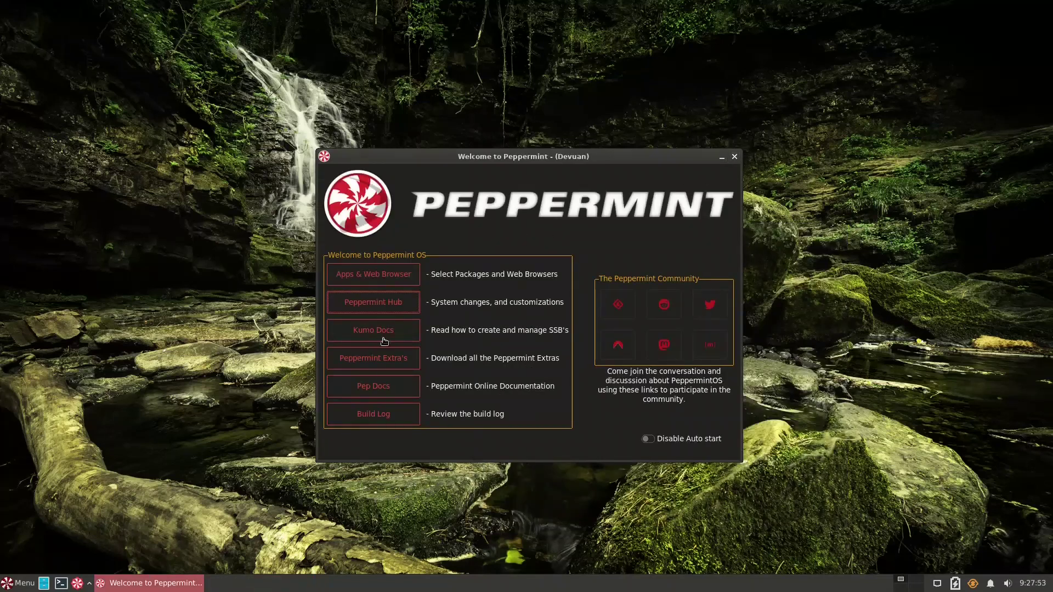
- Run hBlock from Peppermint Hub with the sudo password, close its terminal, and launch hBlock again
left_click(383, 305)
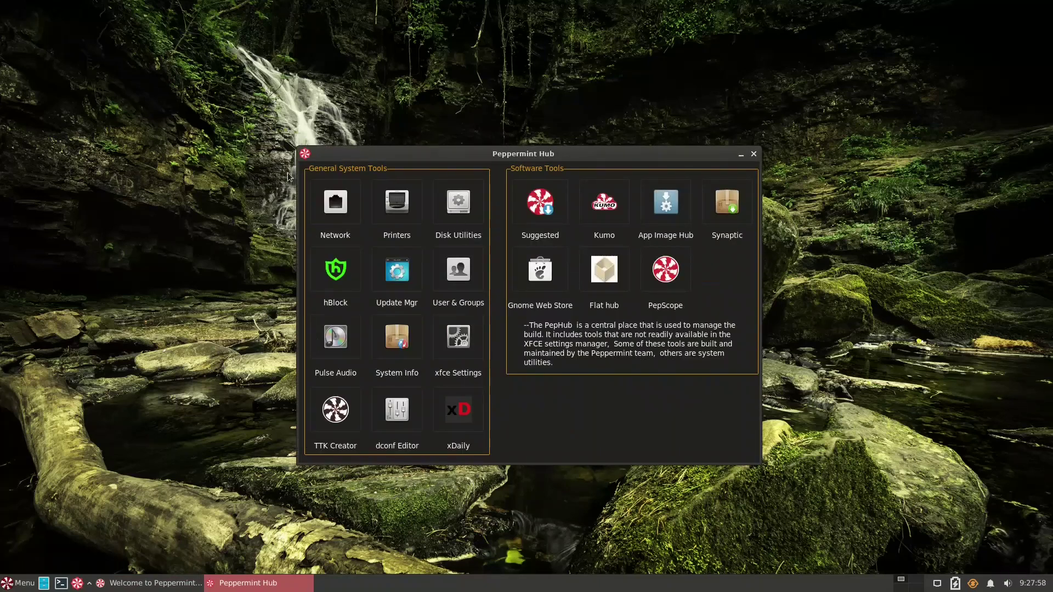
left_click(325, 290)
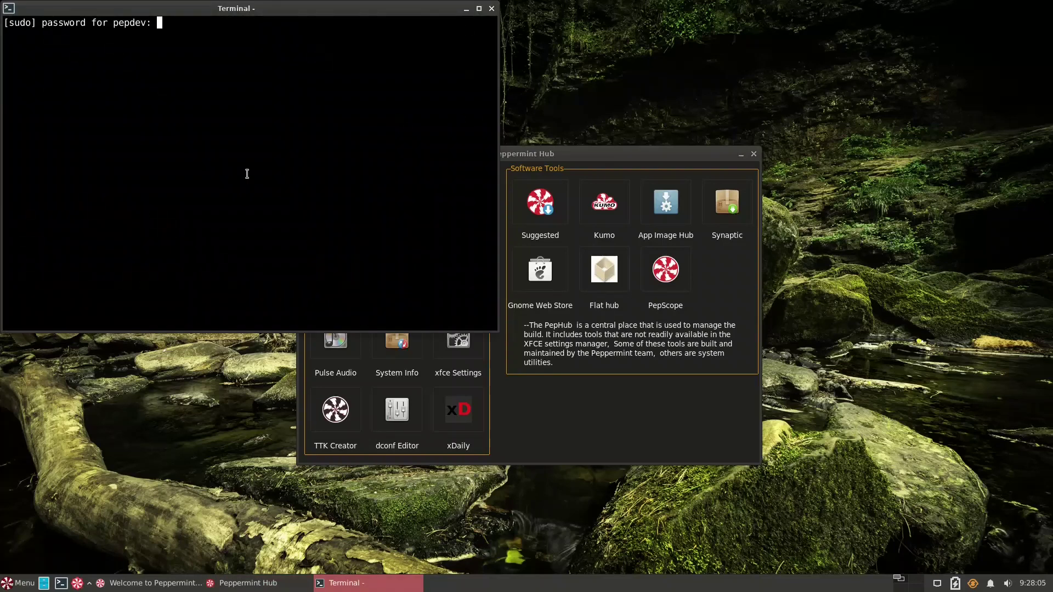
key("Return")
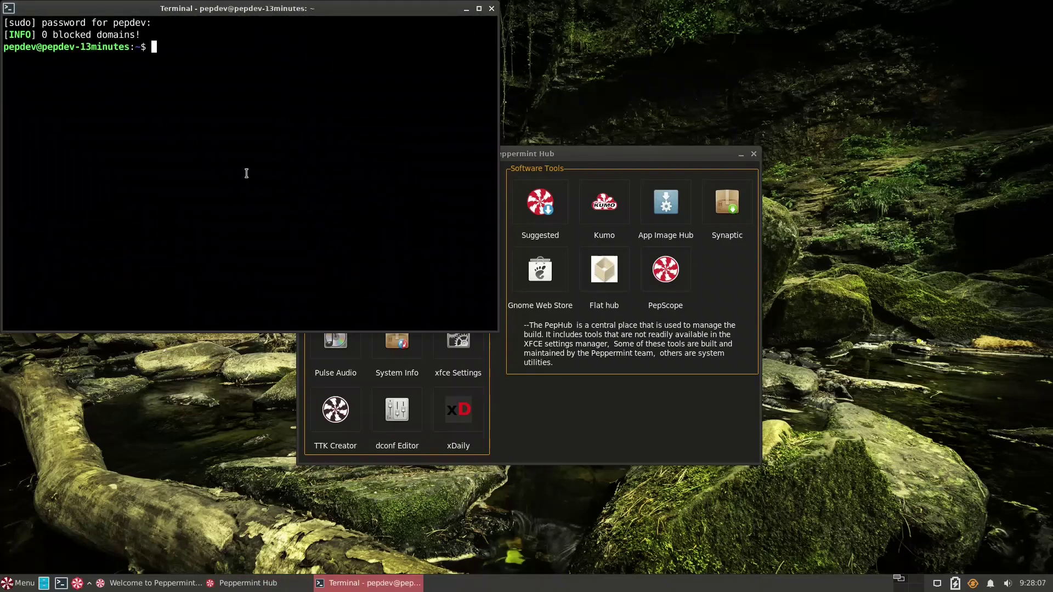
left_click(491, 9)
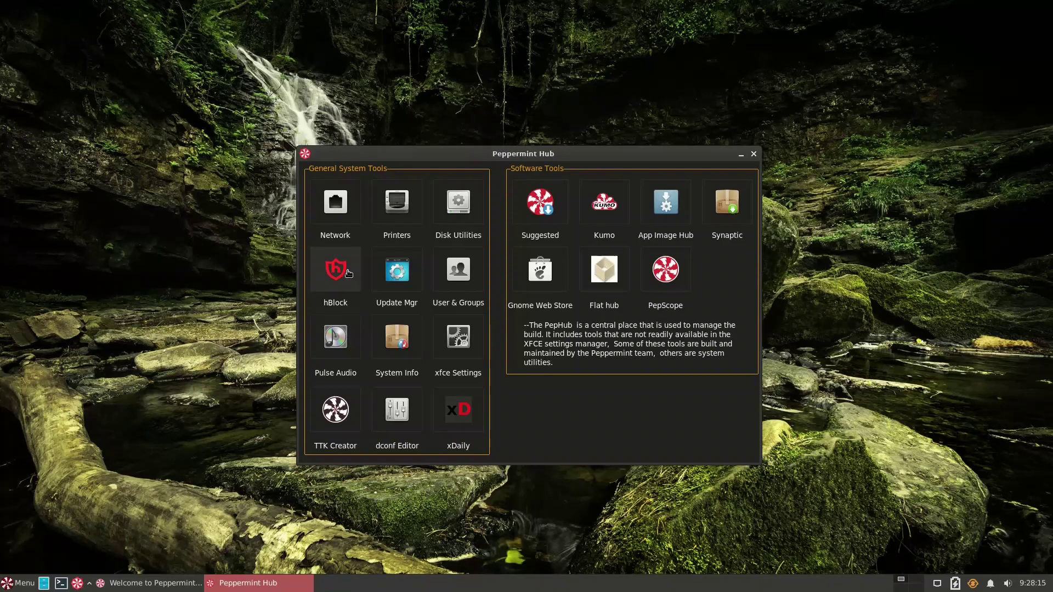
left_click(349, 271)
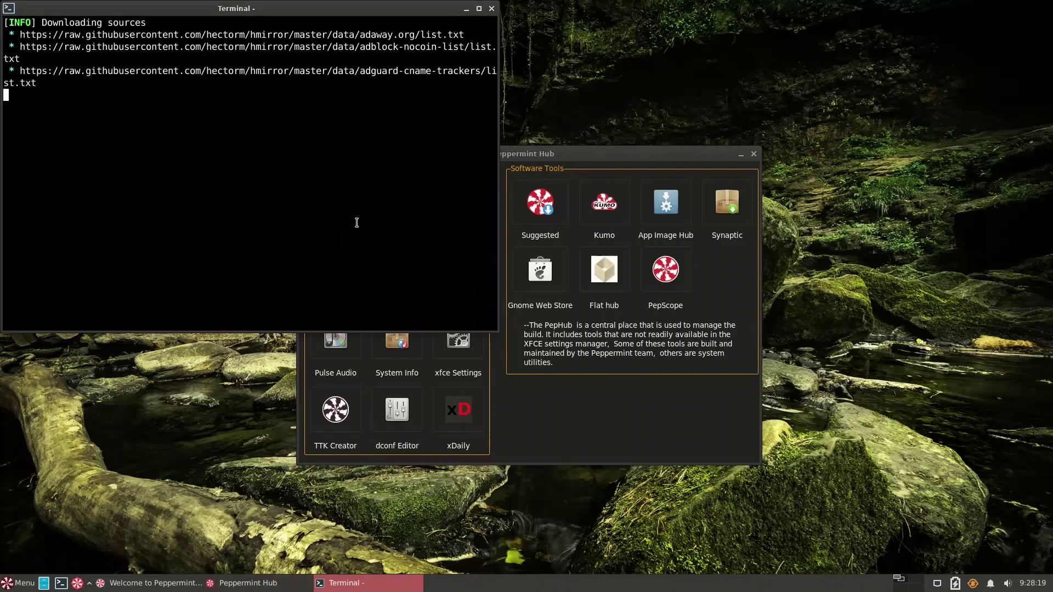
- Move the hBlock terminal aside, authorize the blocklist, rerun hBlock, and close both terminals
left_click_drag(276, 11, 721, 106)
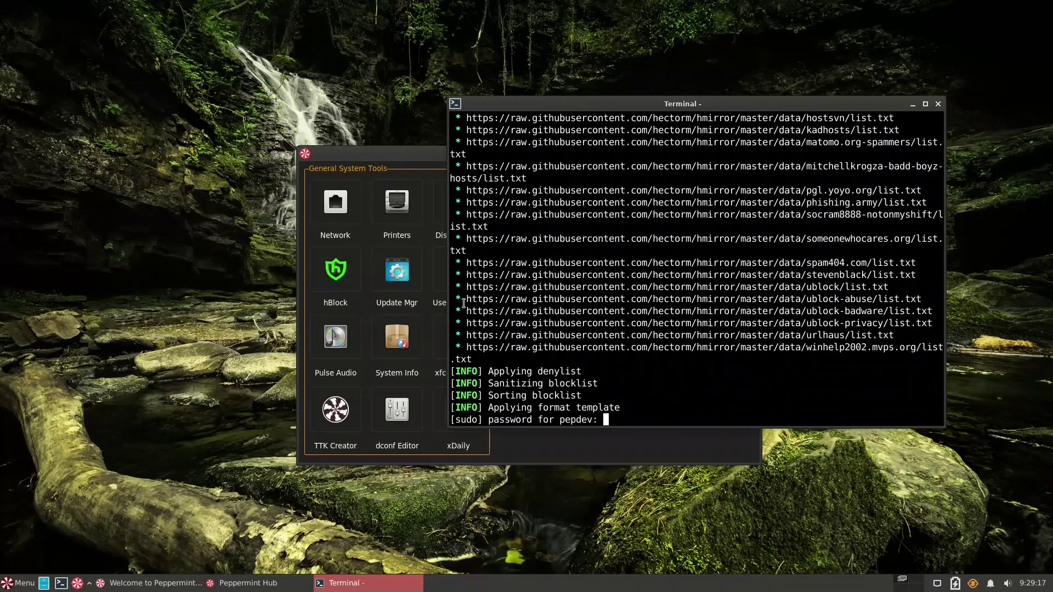
key("Return")
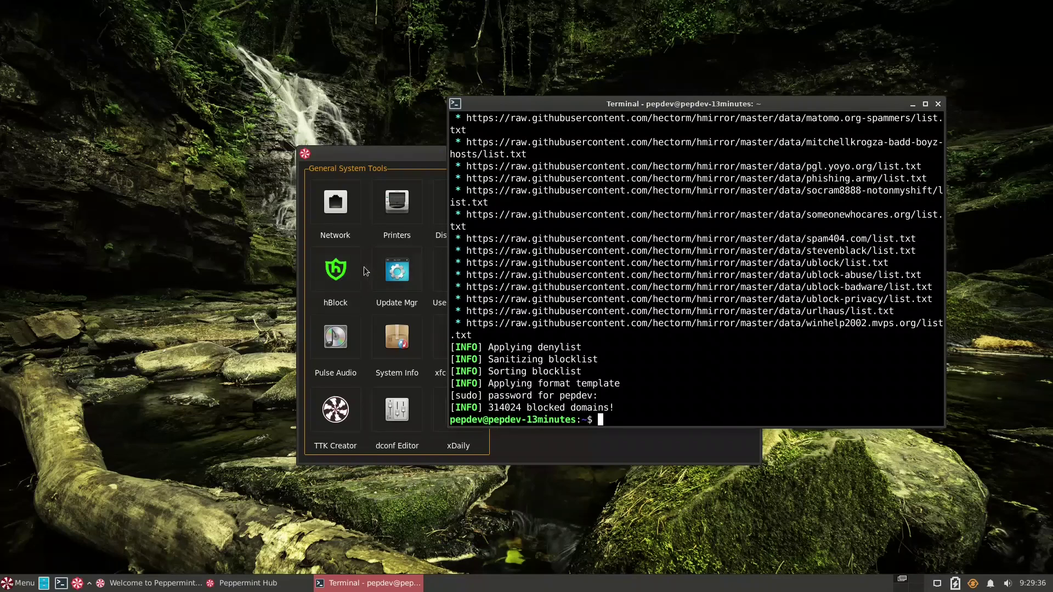
left_click(336, 271)
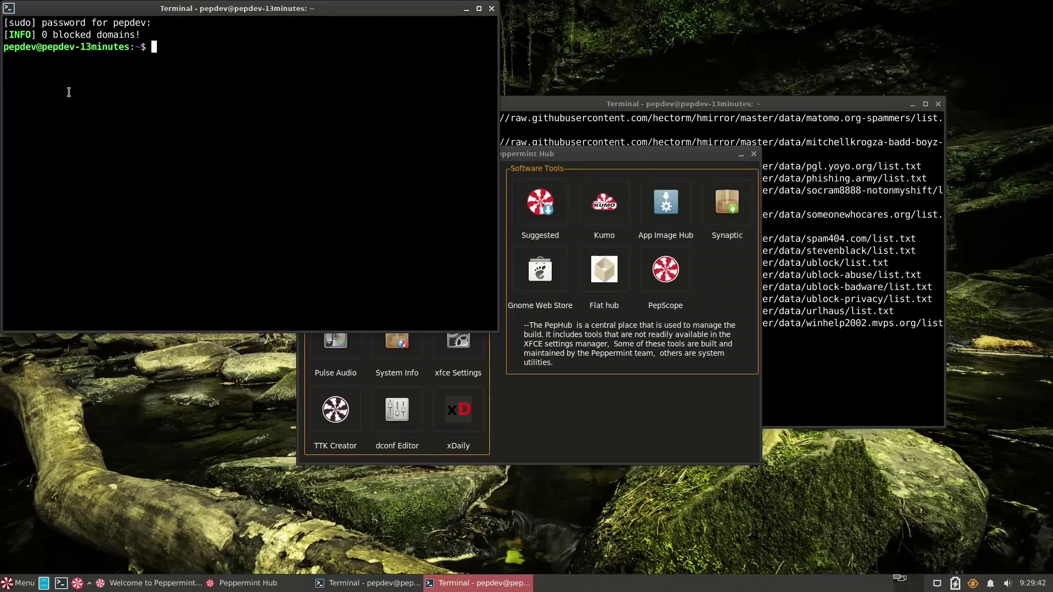
left_click(491, 10)
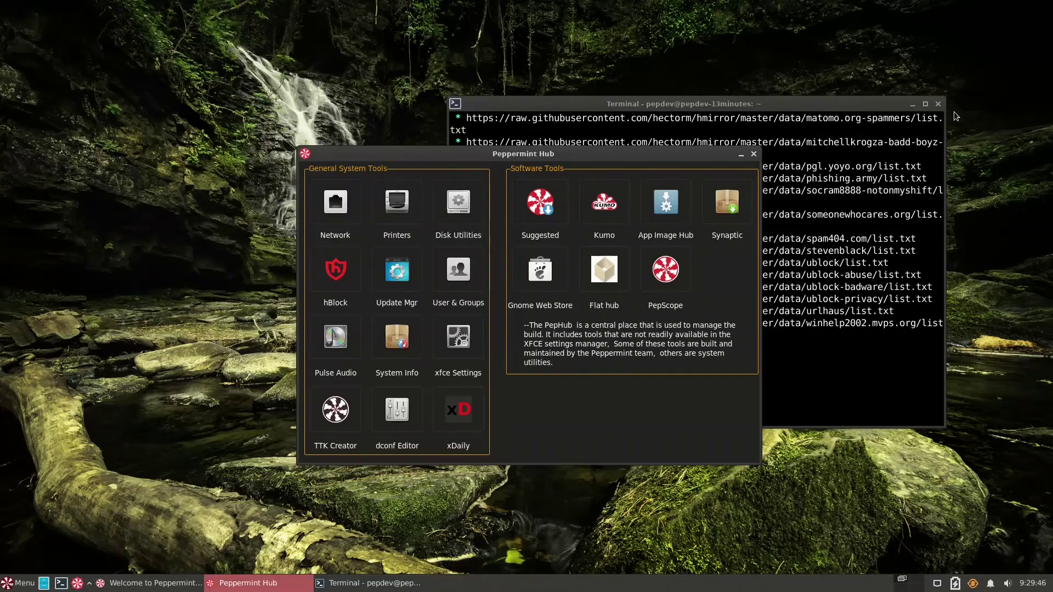
left_click(938, 104)
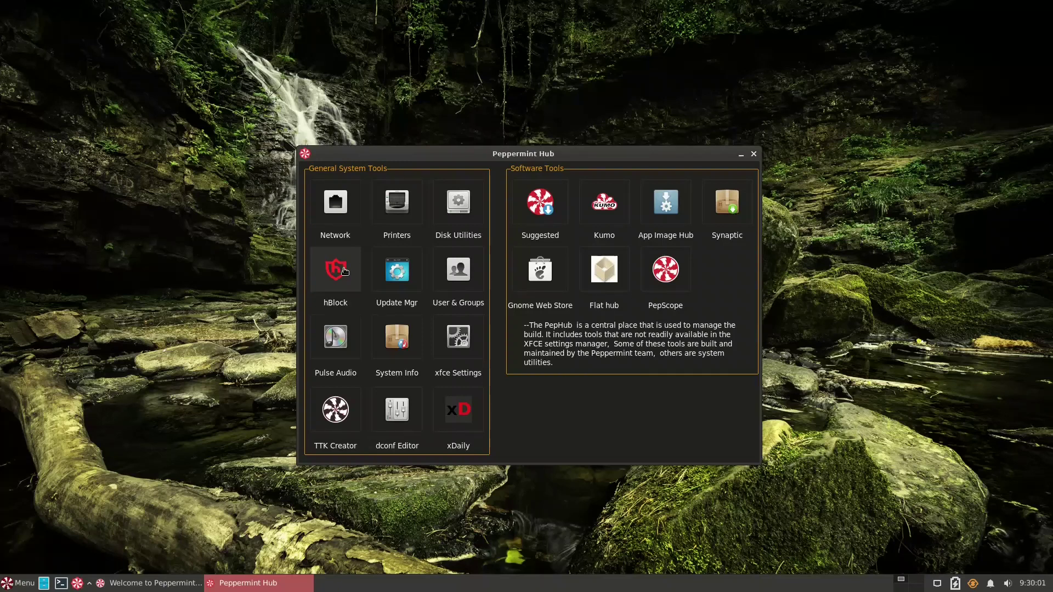
- Launch the Peppermint Update Manager, authenticating with the administrator password
left_click(345, 283)
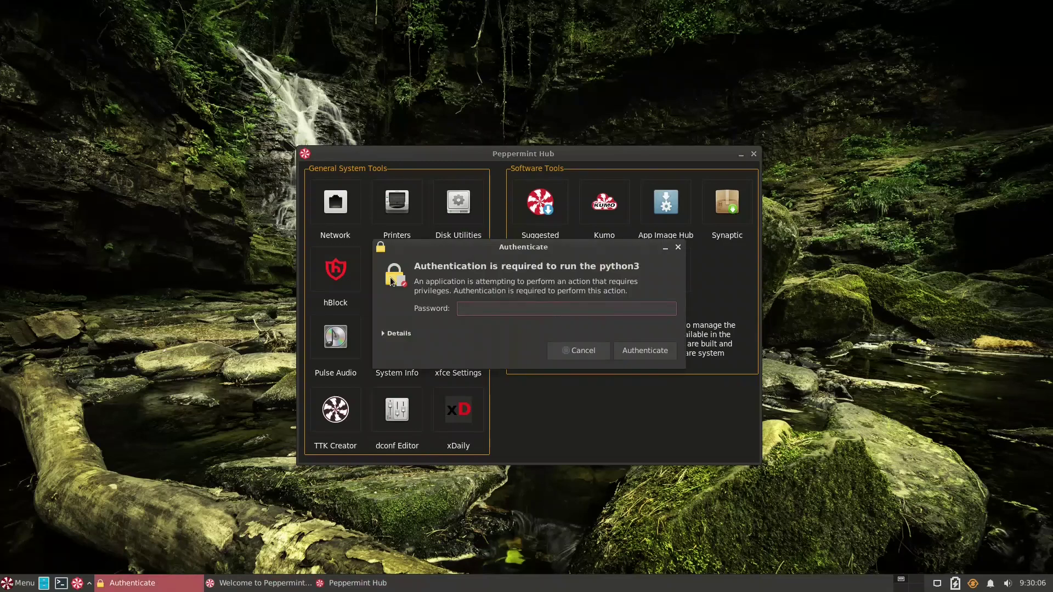
type("a")
key("Return")
left_click(391, 280)
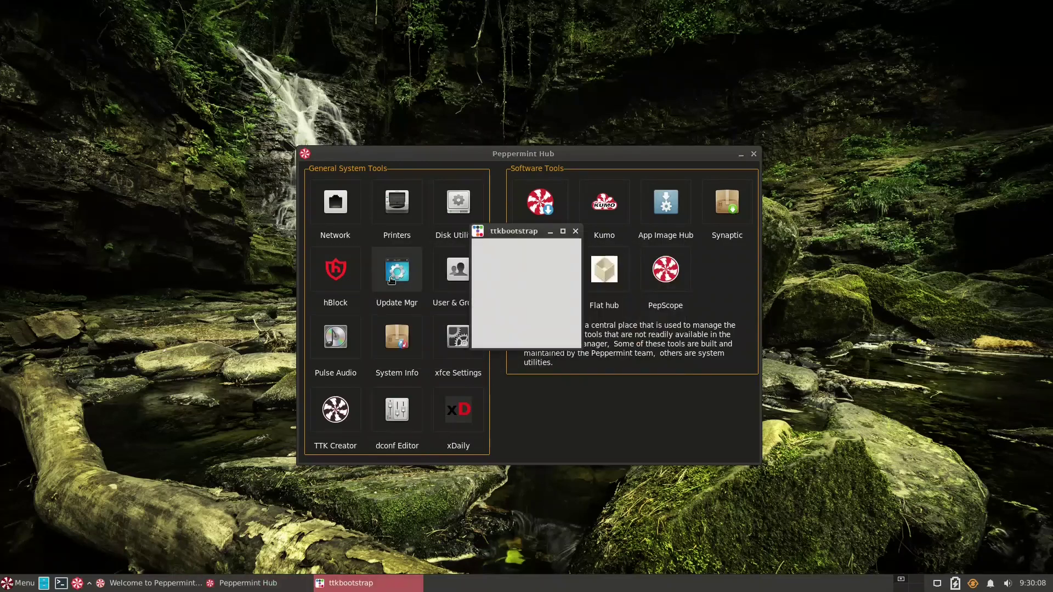
- Look over the update schedule and update pages, then run the Pep Tools check on Codeberg
left_click(426, 166)
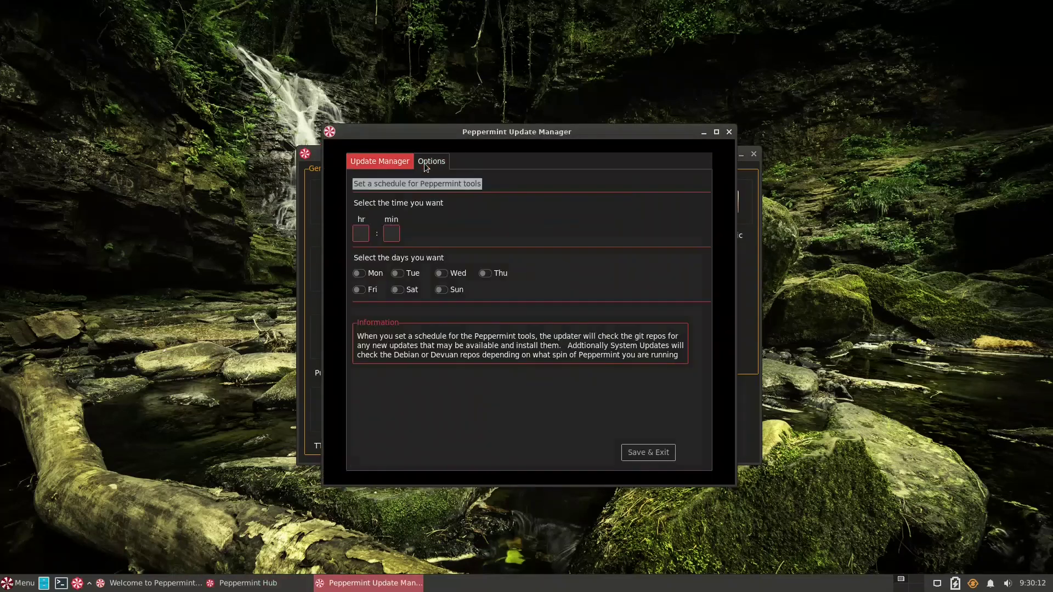
left_click(405, 164)
left_click(425, 163)
left_click(431, 163)
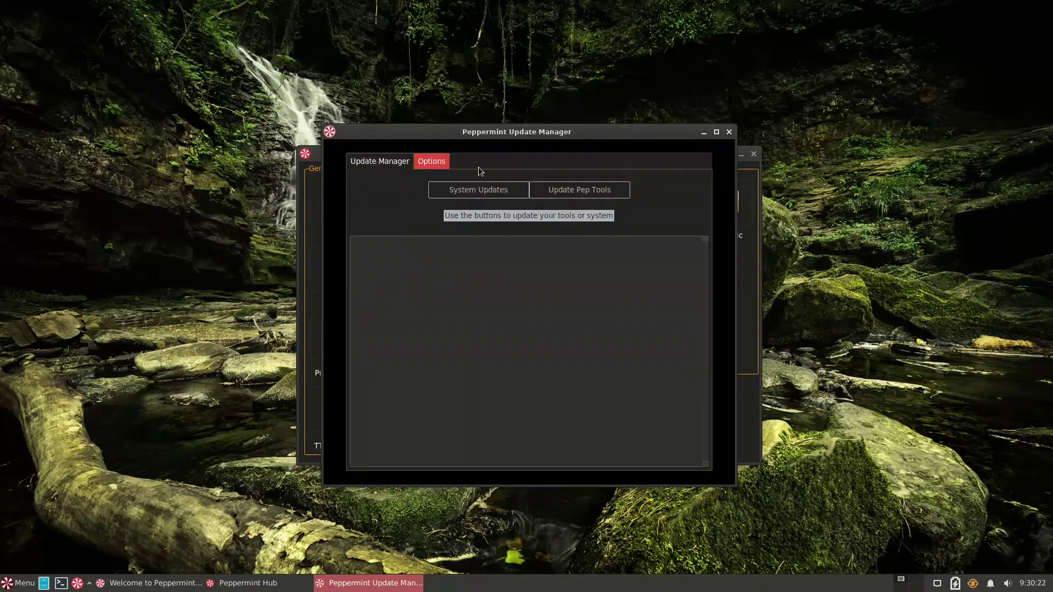
left_click(591, 189)
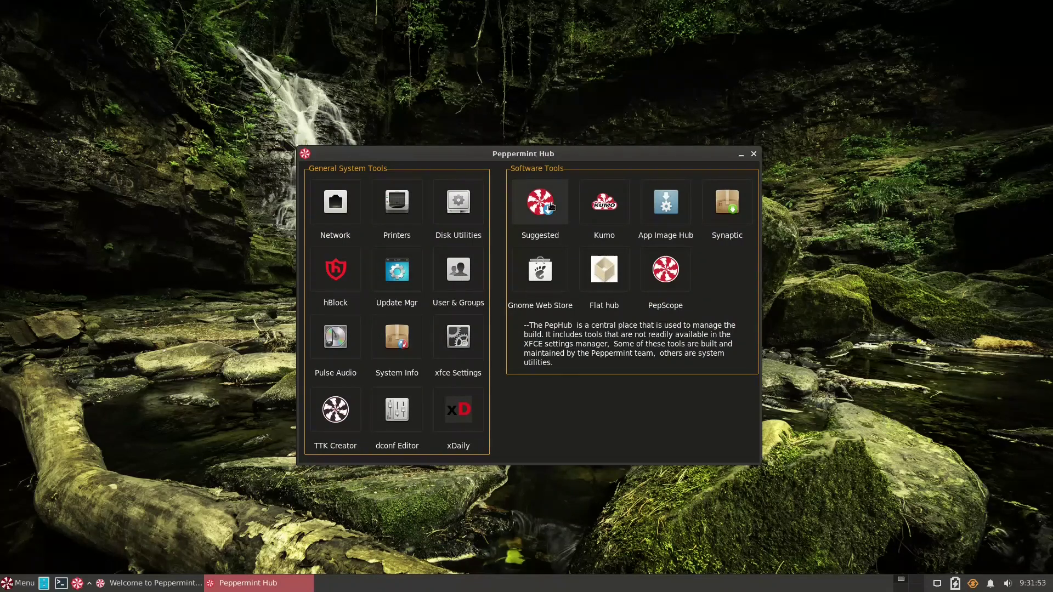
- View the Suggested Packages list after authenticating, then close it and Peppermint Hub
left_click(551, 206)
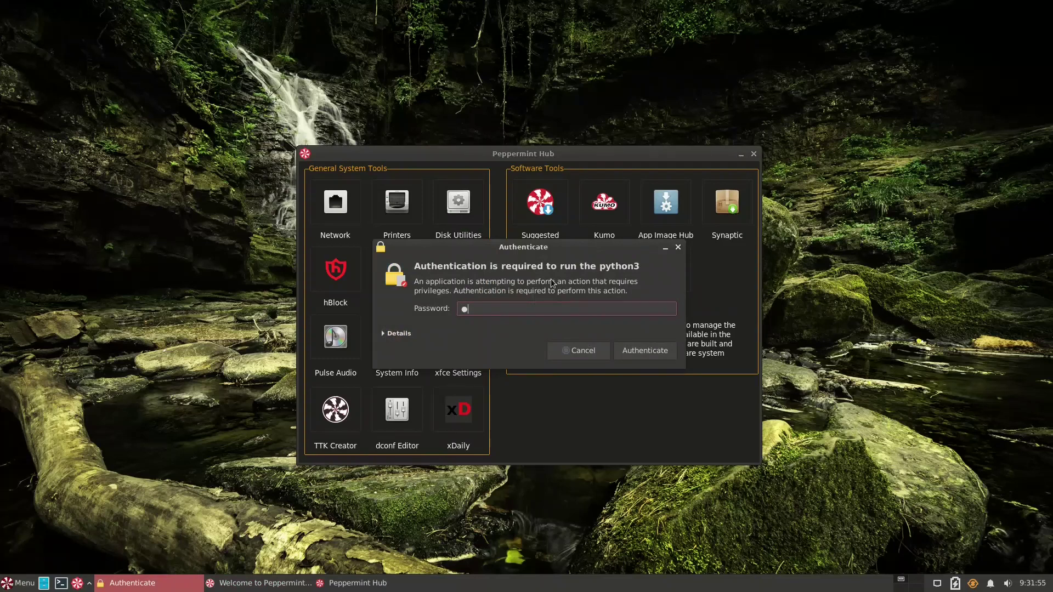
key("Return")
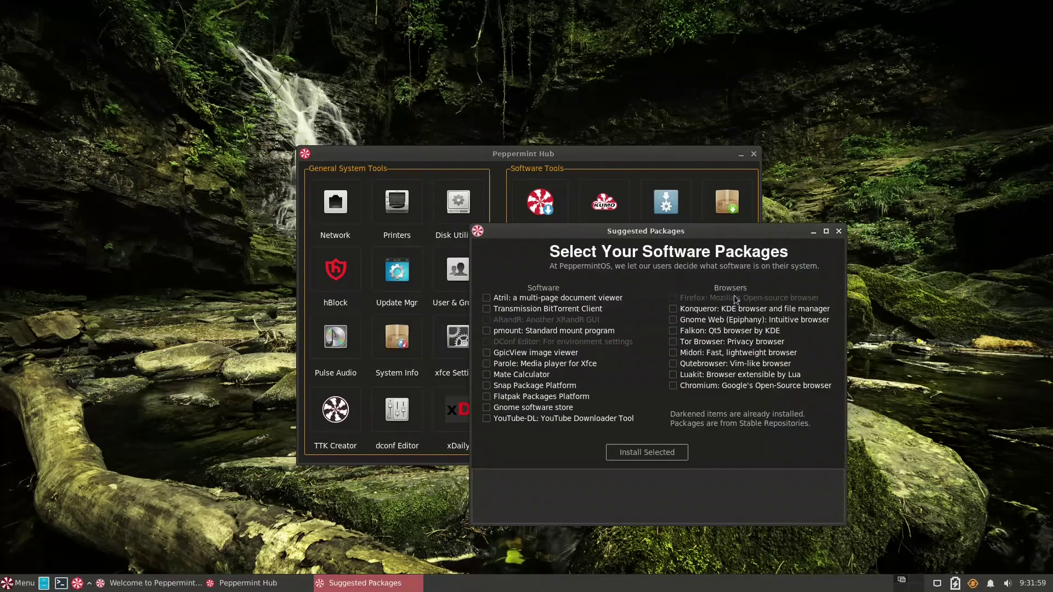
left_click(839, 231)
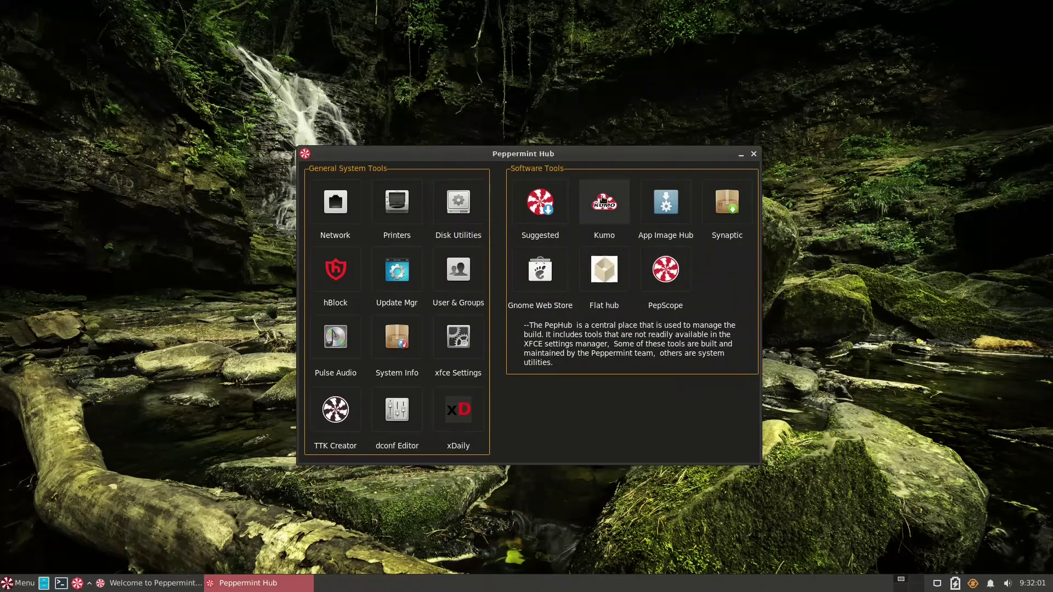
left_click(754, 154)
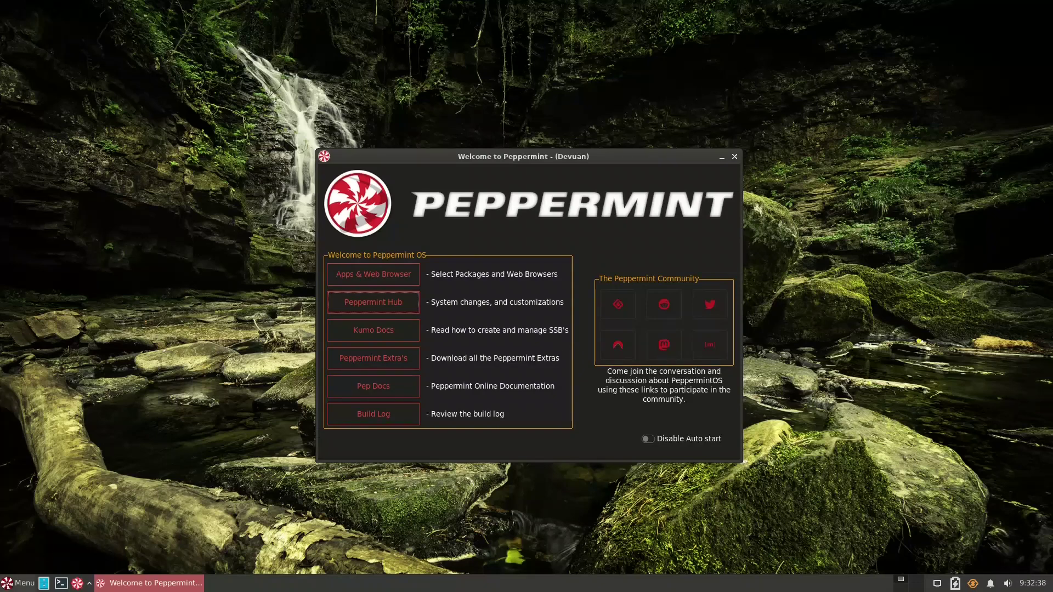
- Open the Whisker Menu's System category and search for 'ice'
left_click(13, 584)
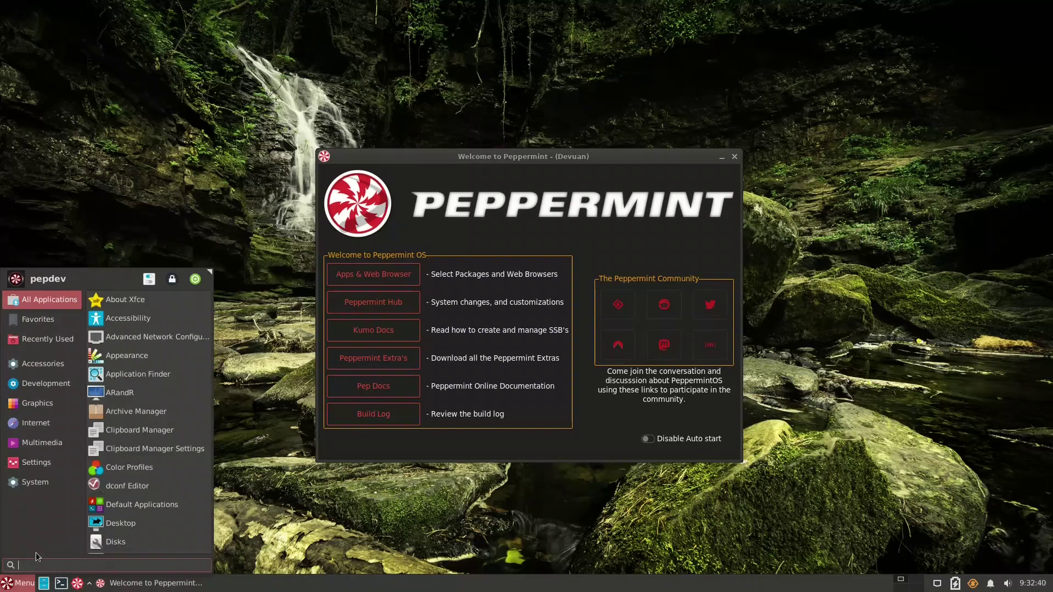
left_click(65, 482)
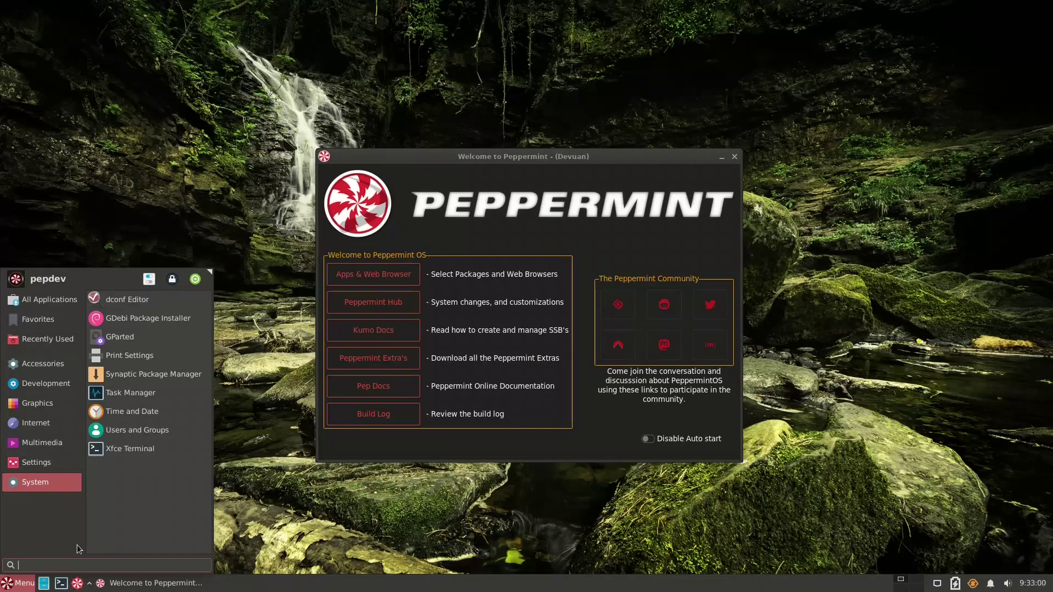
type("ice")
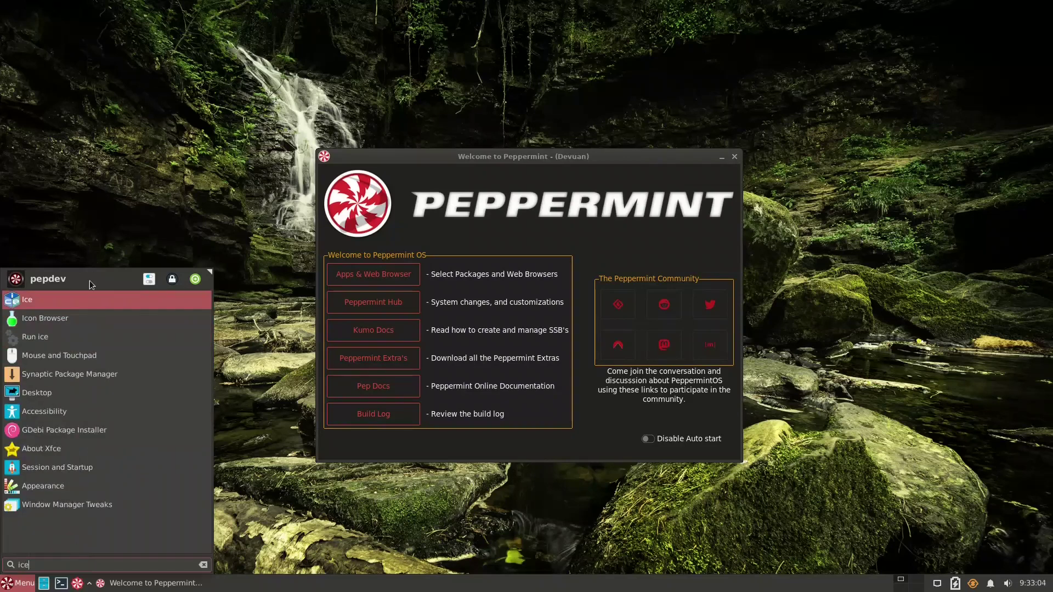
- Launch Ice, place it left of the Welcome window, and focus the application name field
left_click(82, 297)
left_click_drag(360, 220, 753, 133)
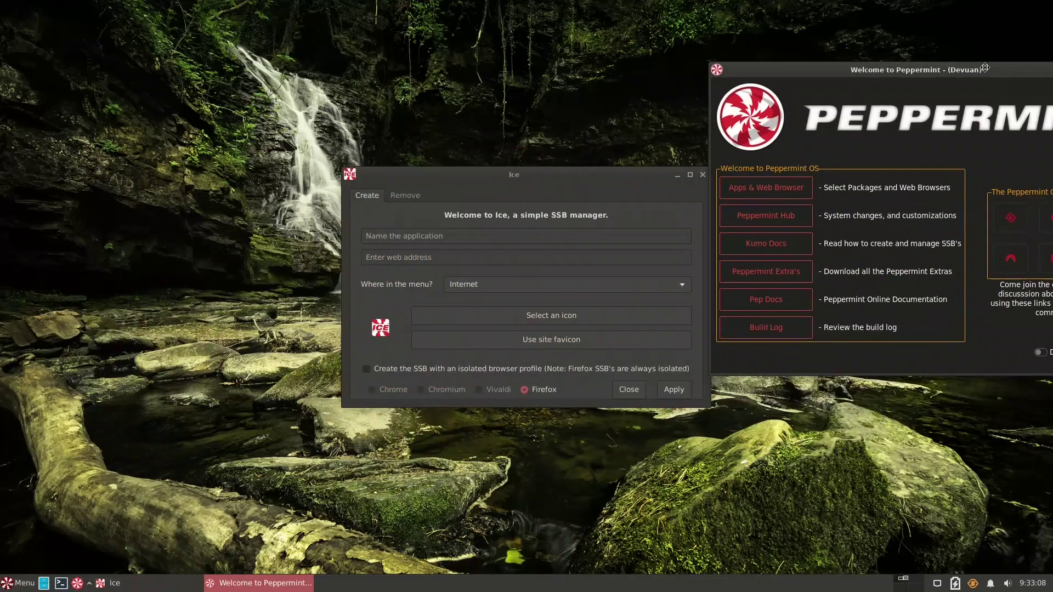
left_click_drag(569, 175, 396, 174)
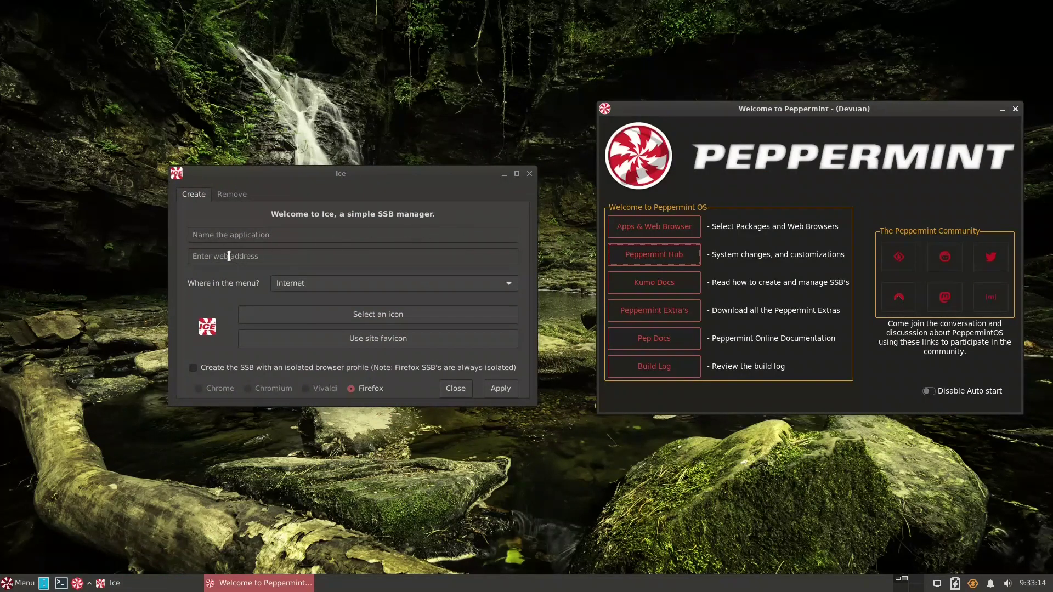
left_click(228, 236)
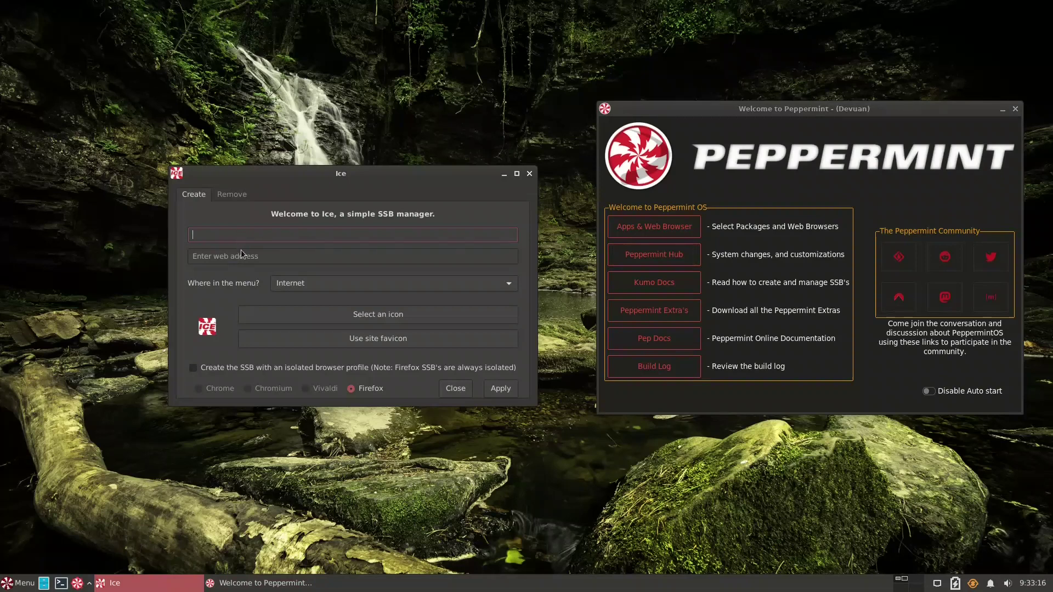
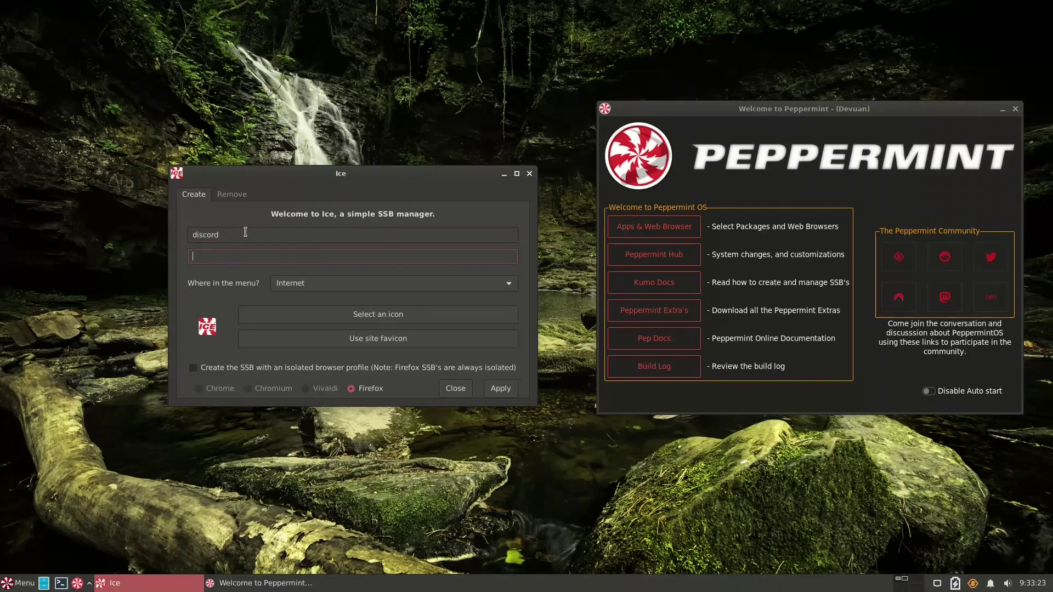
type("www.discord.com")
left_click(366, 315)
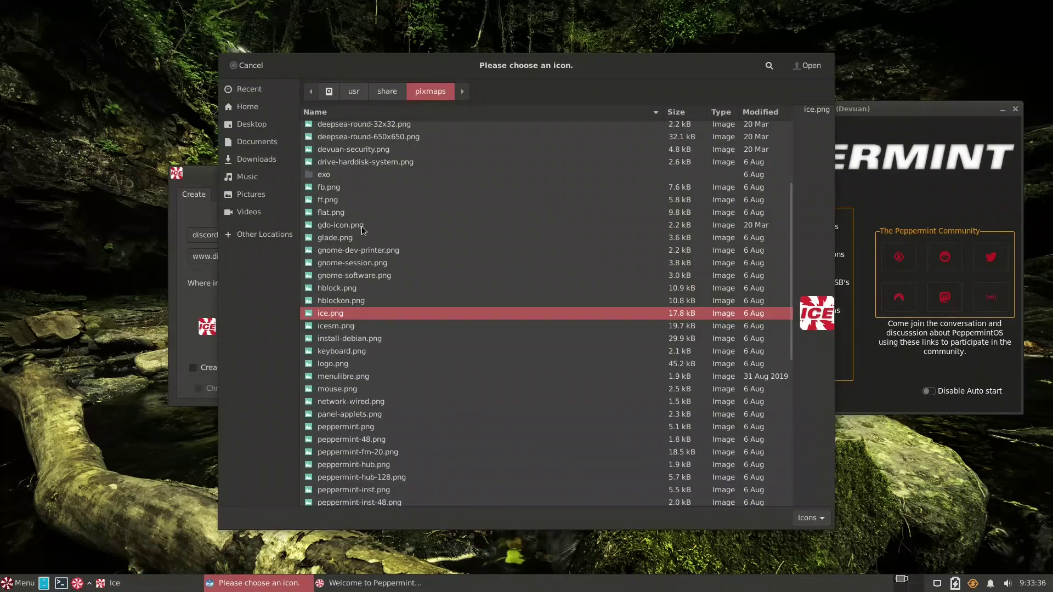
left_click(336, 190)
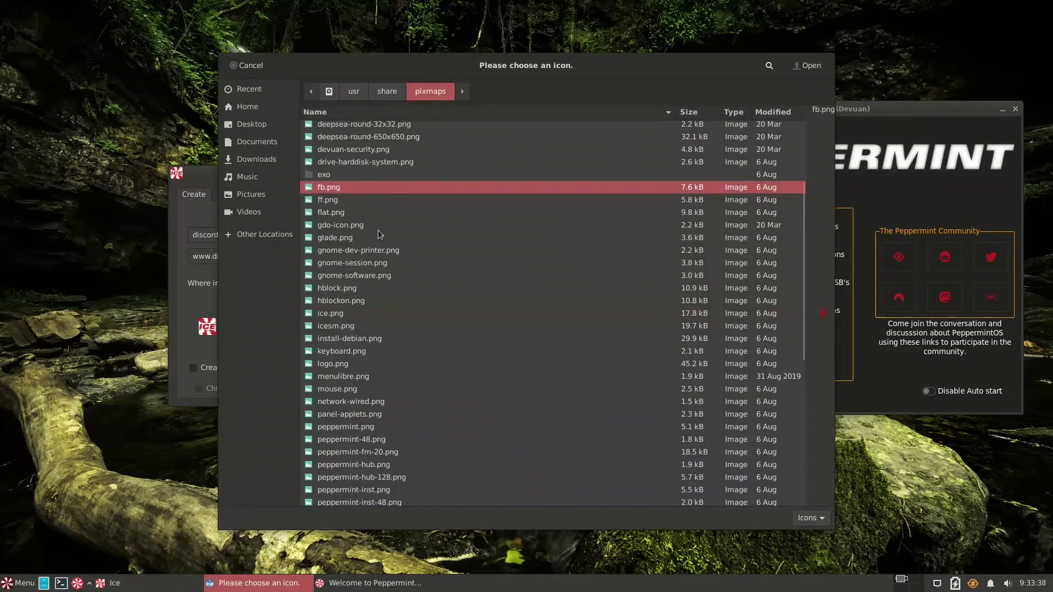
scroll(634, 334, "up", 5)
double_click(590, 317)
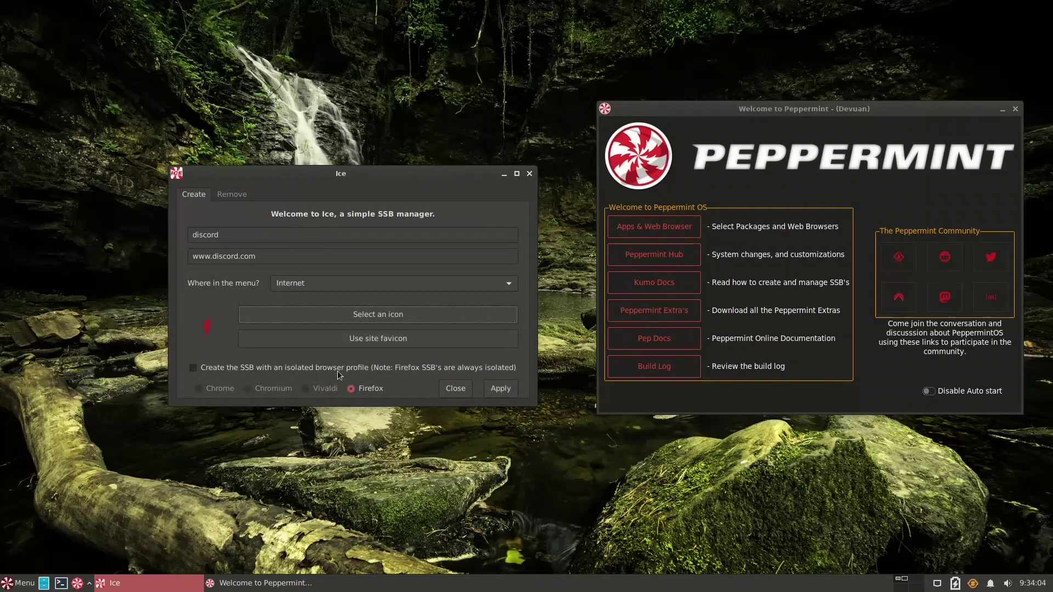
left_click(508, 389)
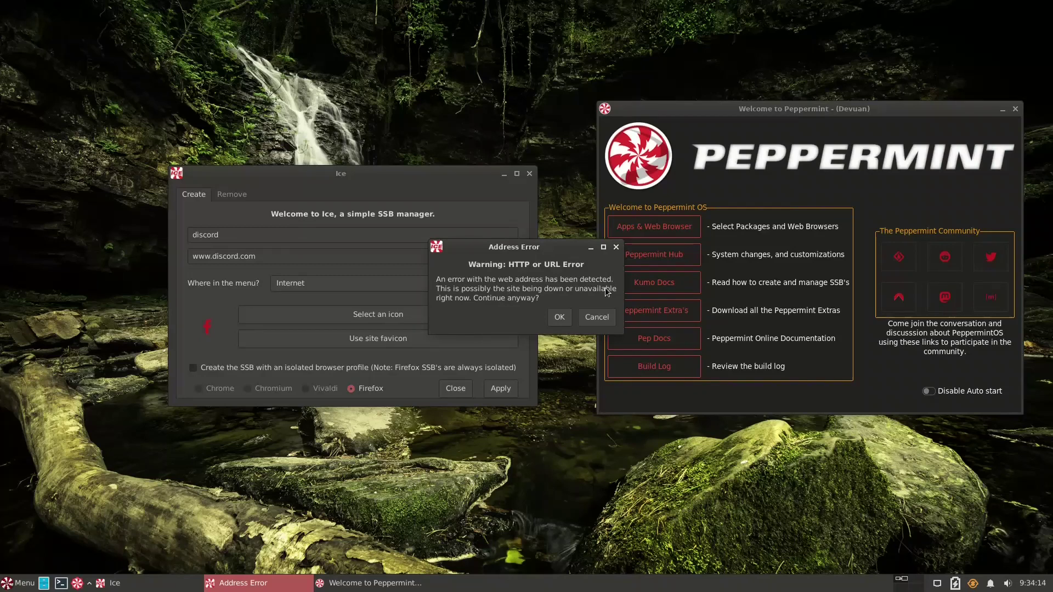
left_click(559, 317)
- Close Ice, launch the discord web app to view Discord, then recentre the Welcome window
left_click(453, 390)
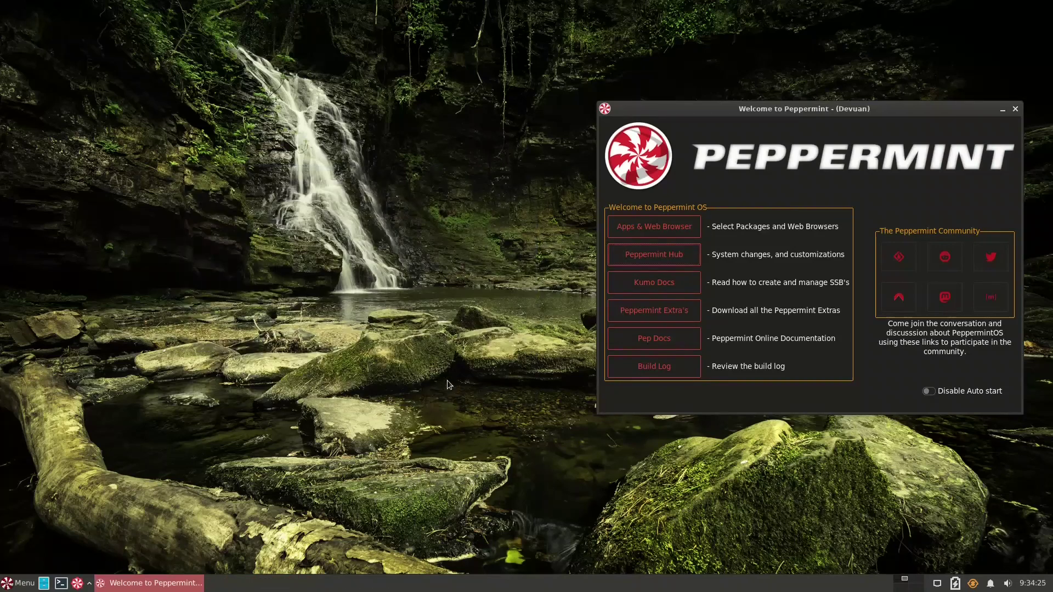
left_click(22, 585)
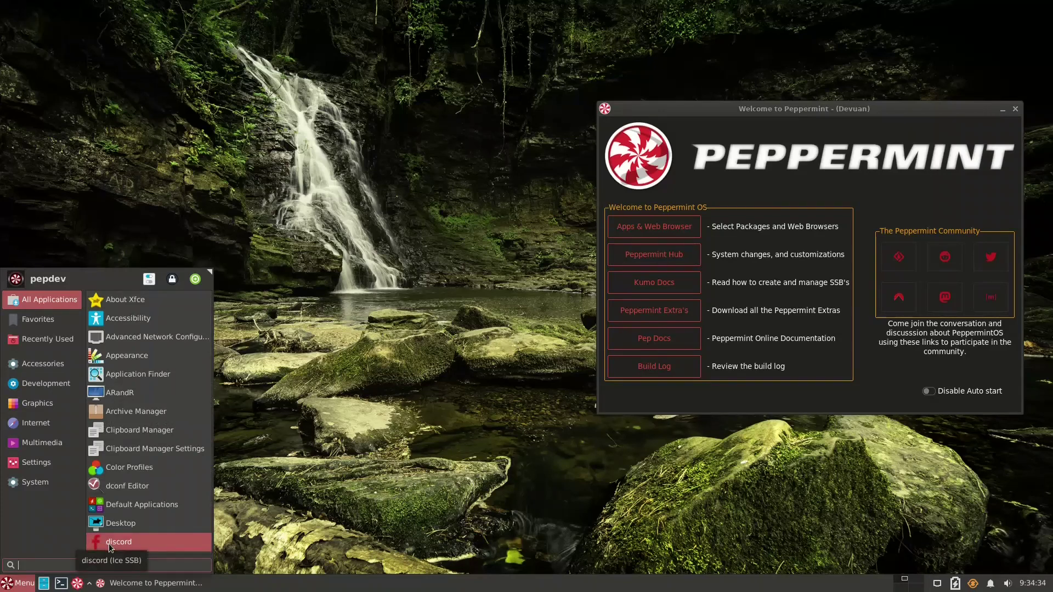
left_click(108, 544)
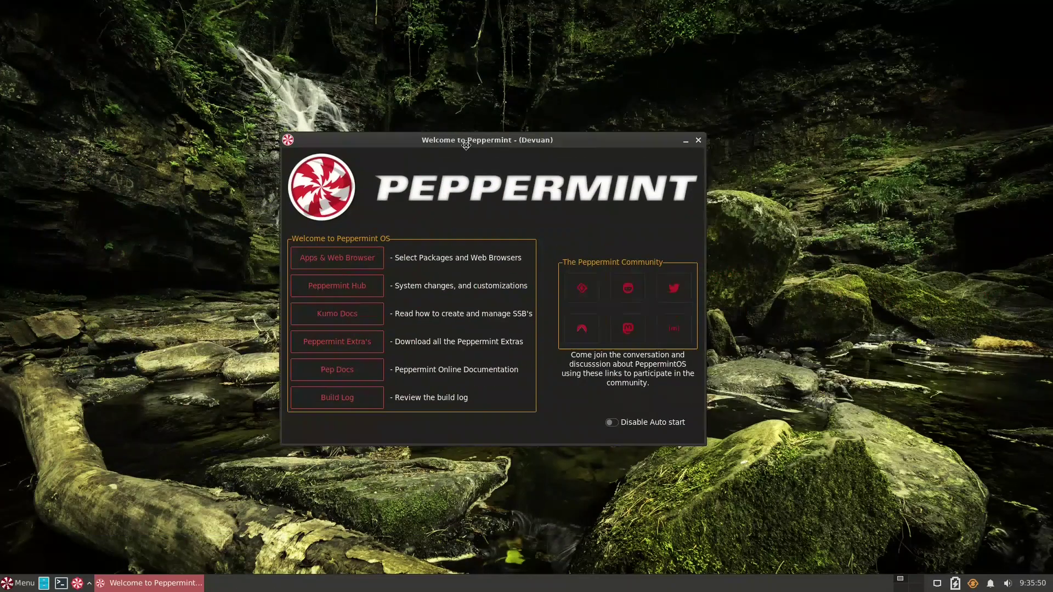
left_click_drag(466, 144, 361, 176)
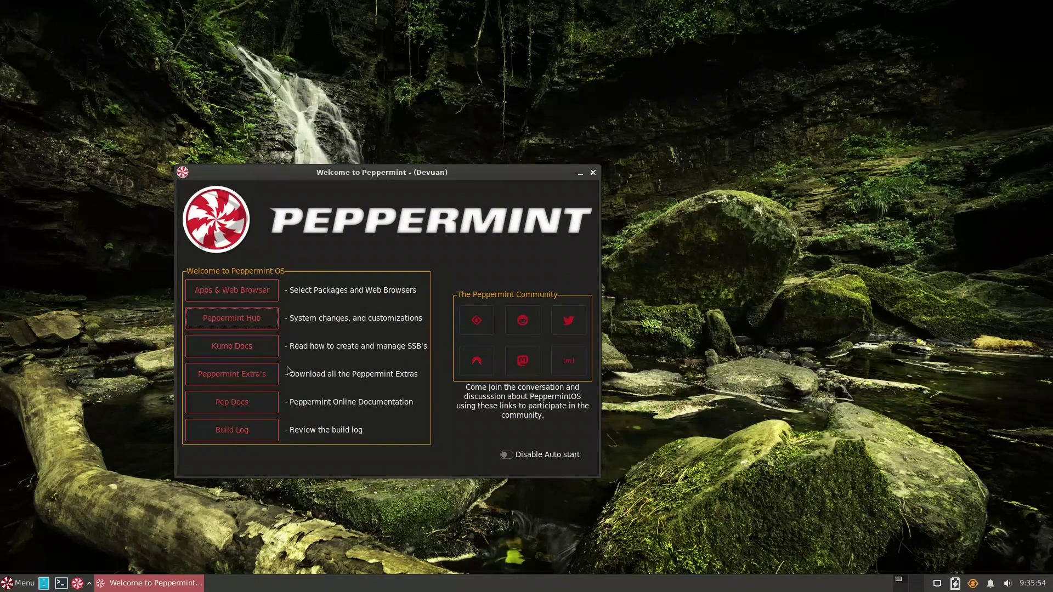
- Open Peppermint Extras, then the Appearance settings found by searching 'app'
left_click(239, 381)
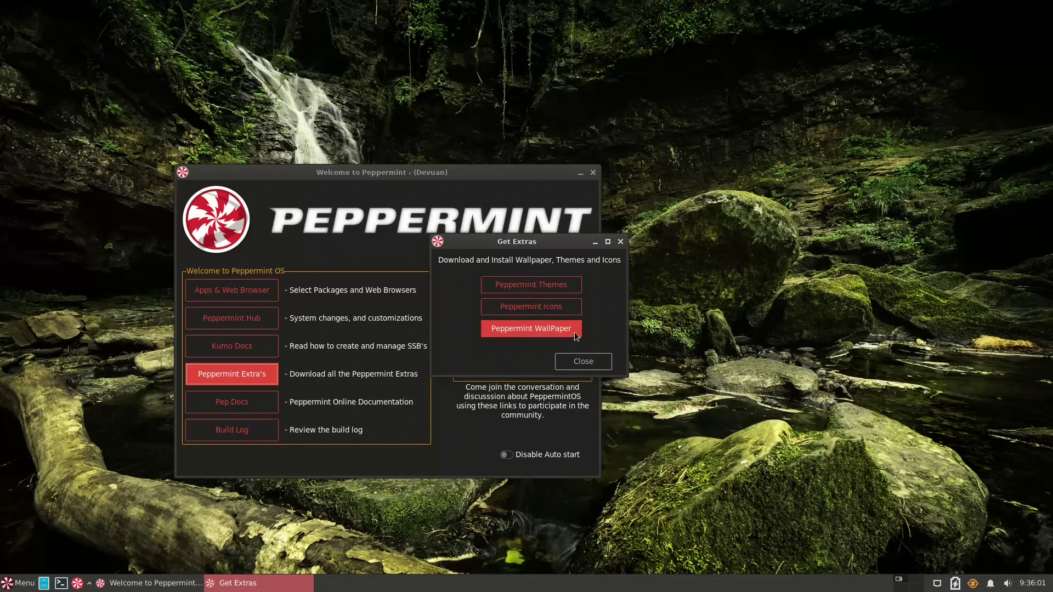
left_click(11, 585)
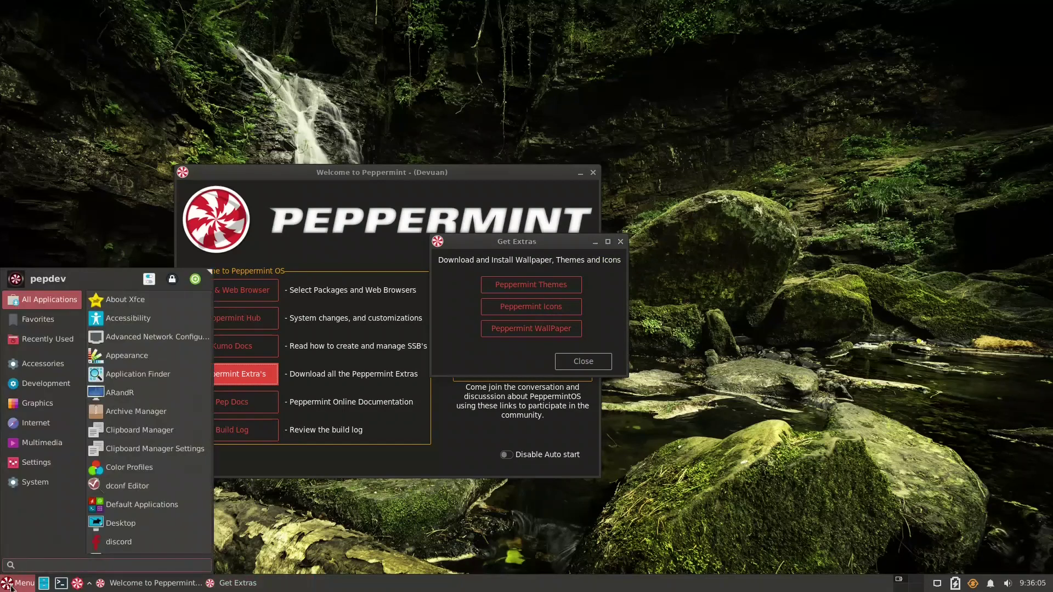
type("app")
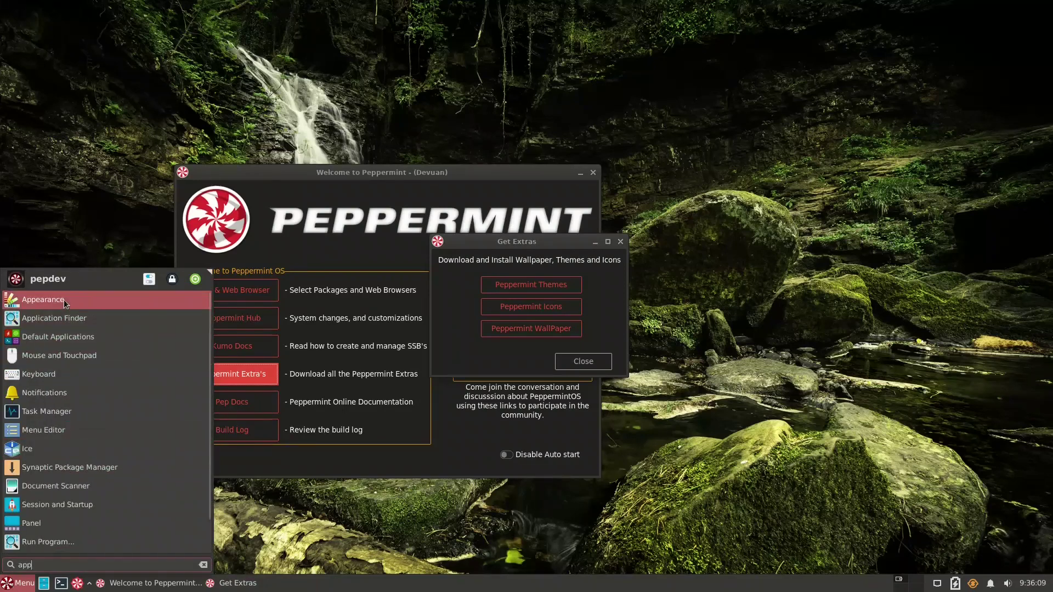
left_click(67, 303)
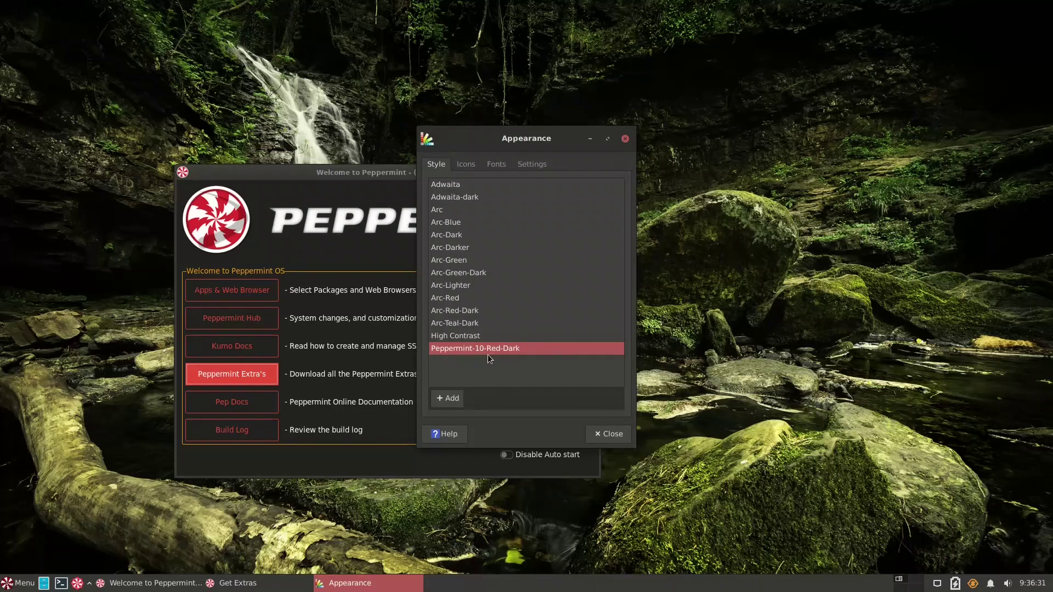
- Close the Appearance settings, the Get Extras window and the Welcome window
left_click(609, 433)
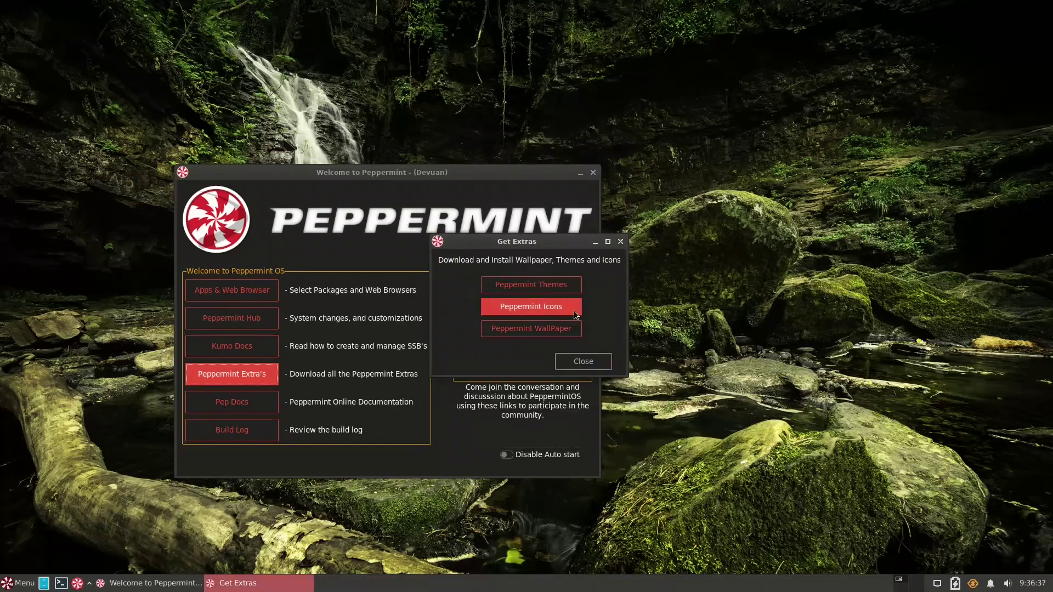
left_click(583, 362)
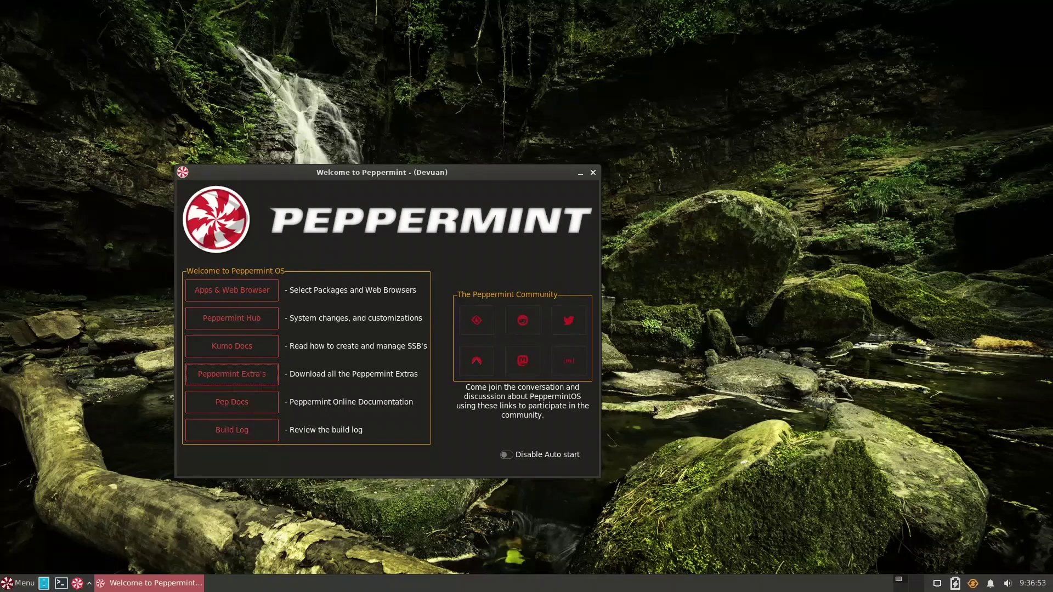
left_click(594, 173)
- Open a centred terminal, run df and highlight the used blocks for /dev/sda1
left_click(61, 583)
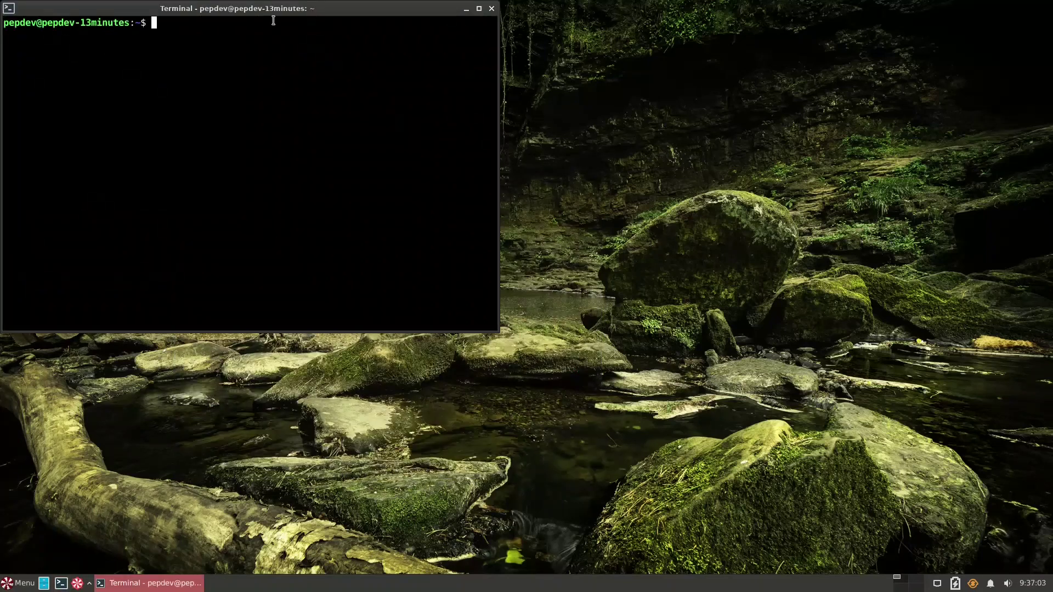
left_click_drag(277, 9, 418, 94)
type("df")
key("Return")
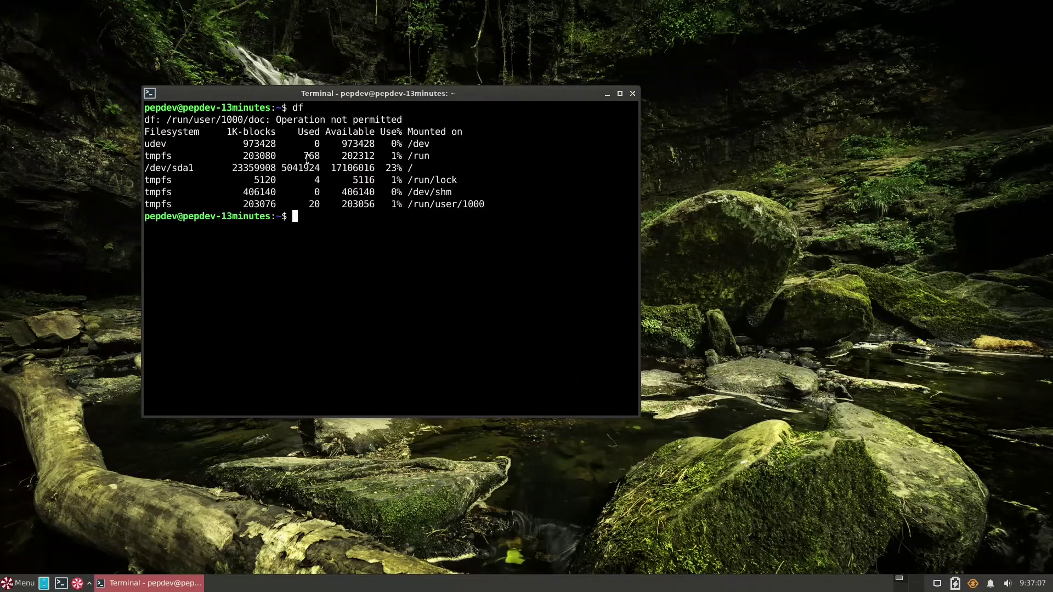
left_click_drag(298, 167, 282, 168)
- Run free and highlight the used memory figure
type("free")
key("Return")
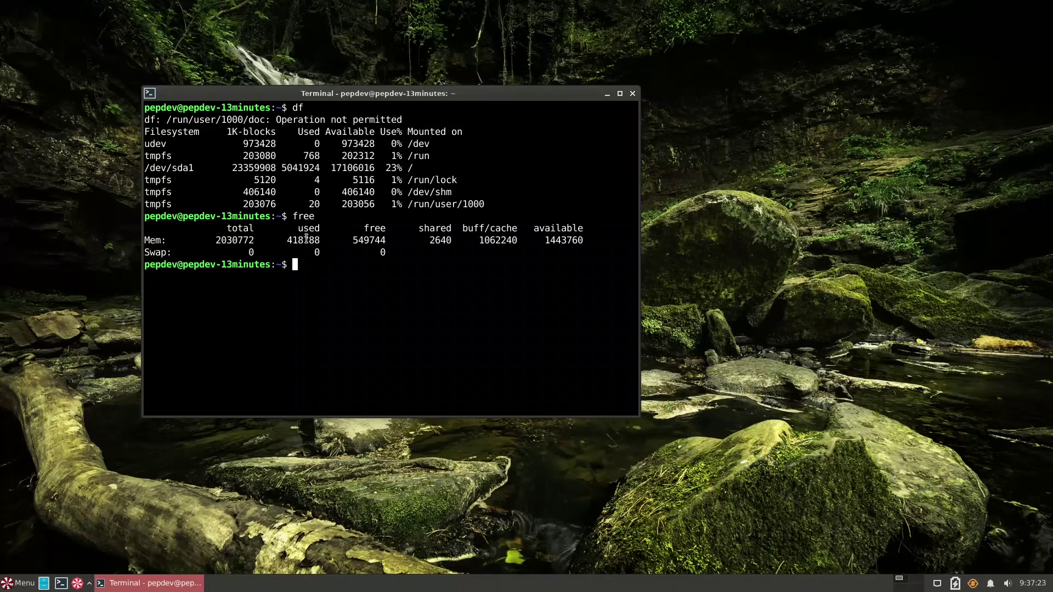
left_click_drag(305, 239, 288, 240)
left_click(304, 242)
- Run uname -a and highlight the kernel version 5.10.0-18-amd64
type("uname -a")
key("Return")
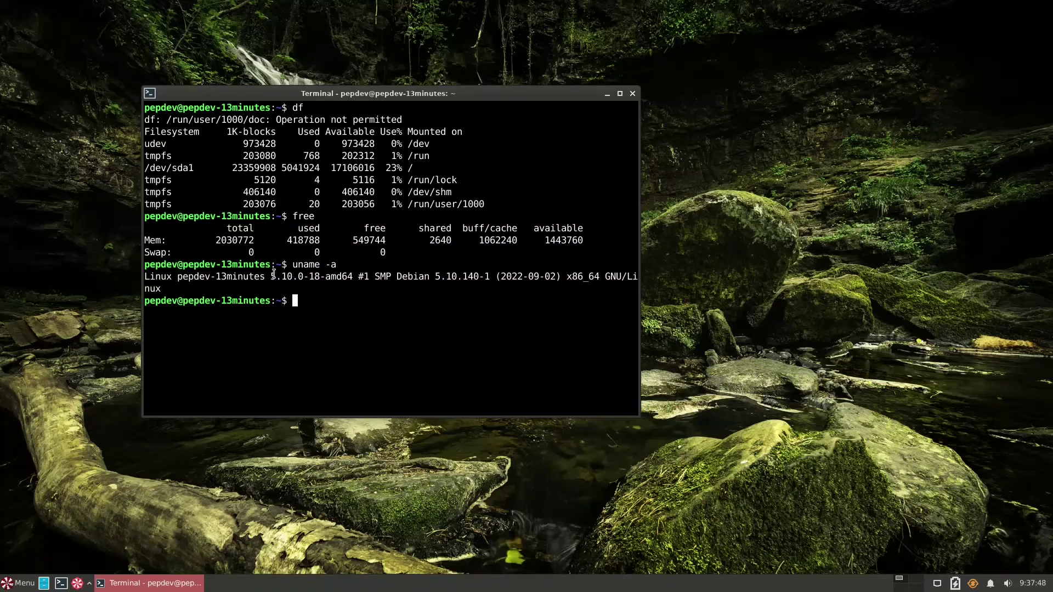
left_click_drag(271, 277, 338, 276)
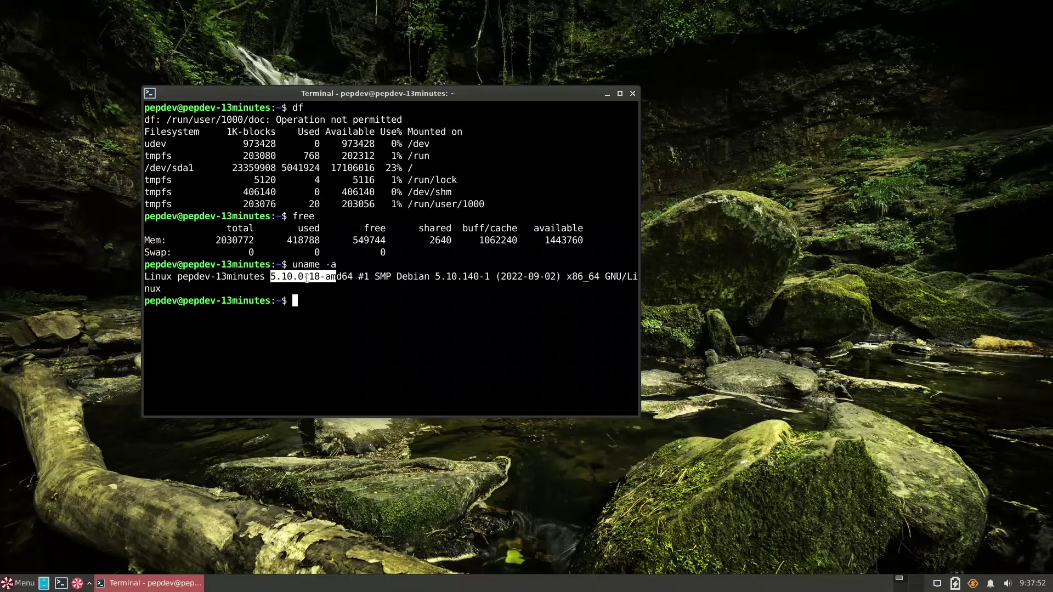
left_click(269, 275)
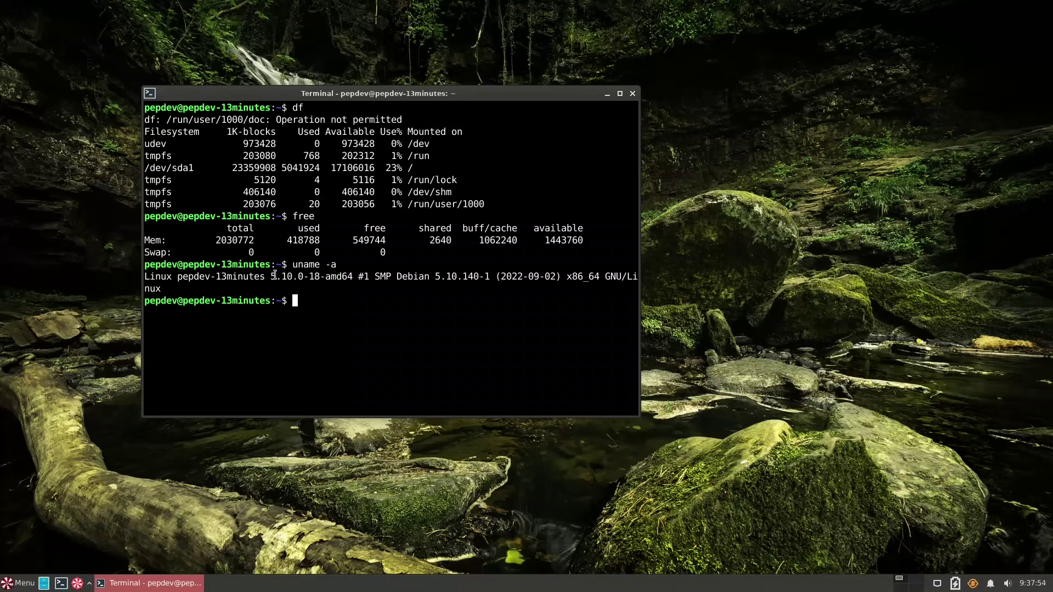
left_click_drag(271, 276, 312, 276)
left_click_drag(312, 276, 315, 276)
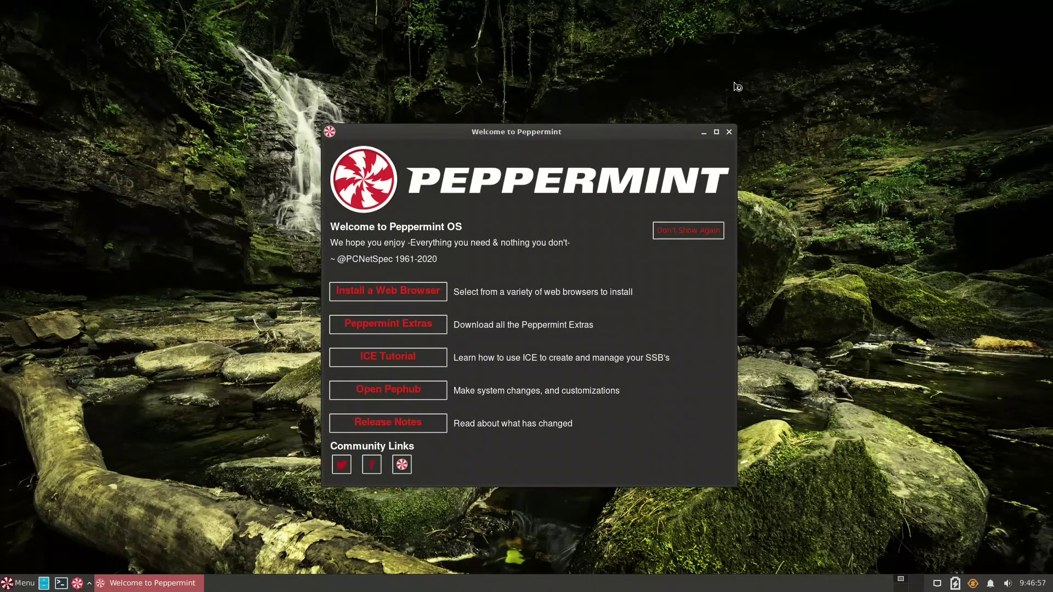
- Close the Welcome window, open a centred terminal, run uname -a and mark the kernel version
left_click(729, 133)
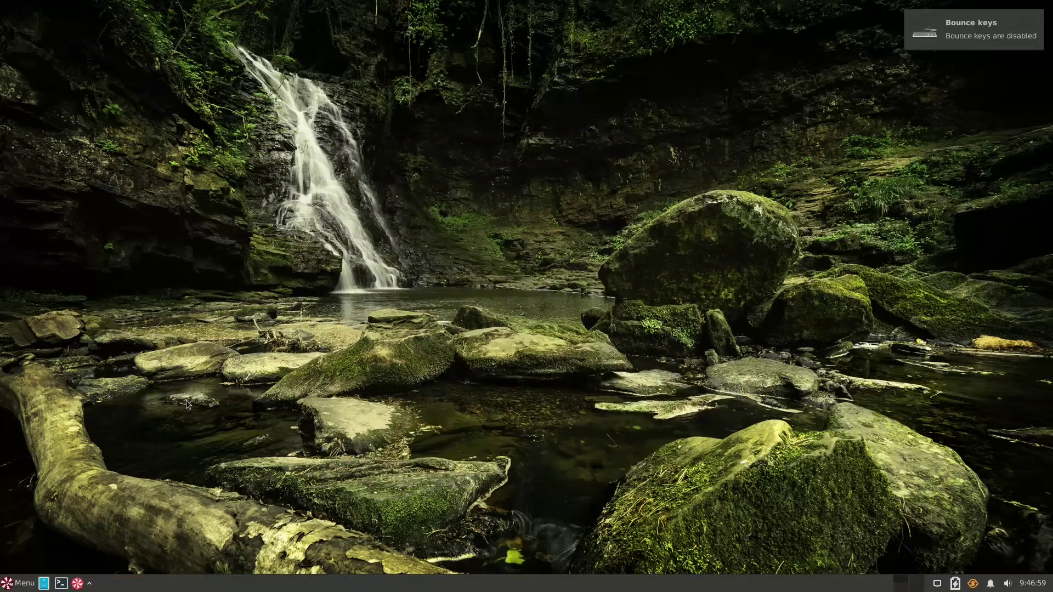
left_click(61, 583)
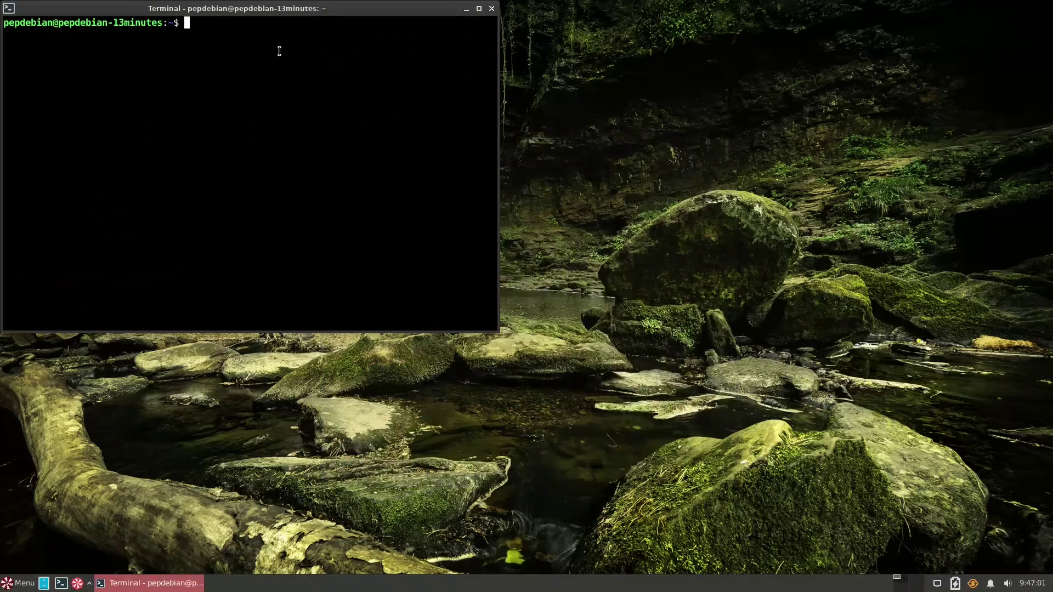
left_click_drag(292, 12, 451, 96)
type("uname -a")
key("Return")
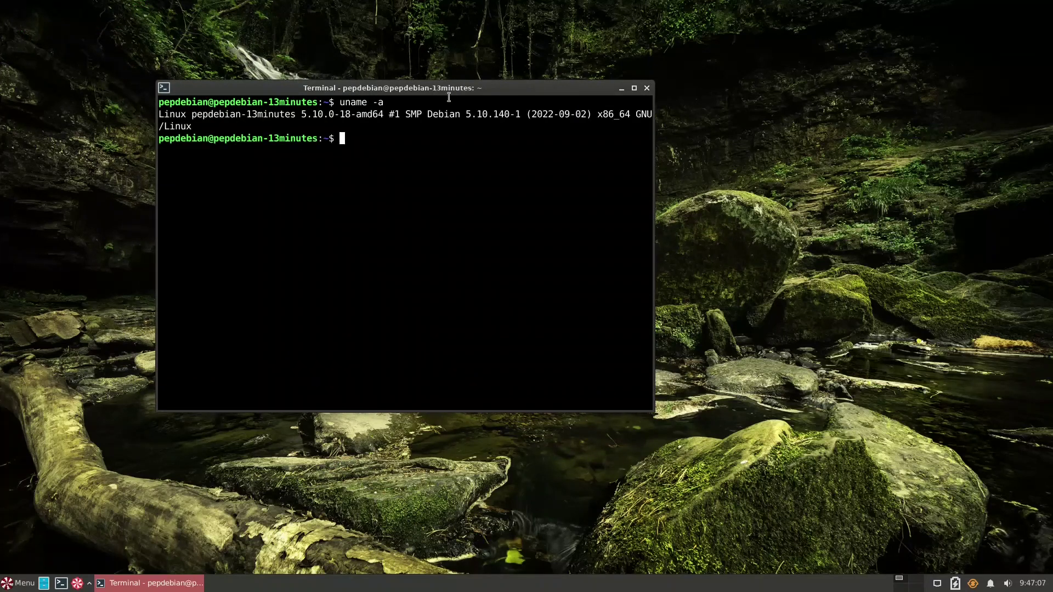
left_click_drag(296, 115, 362, 112)
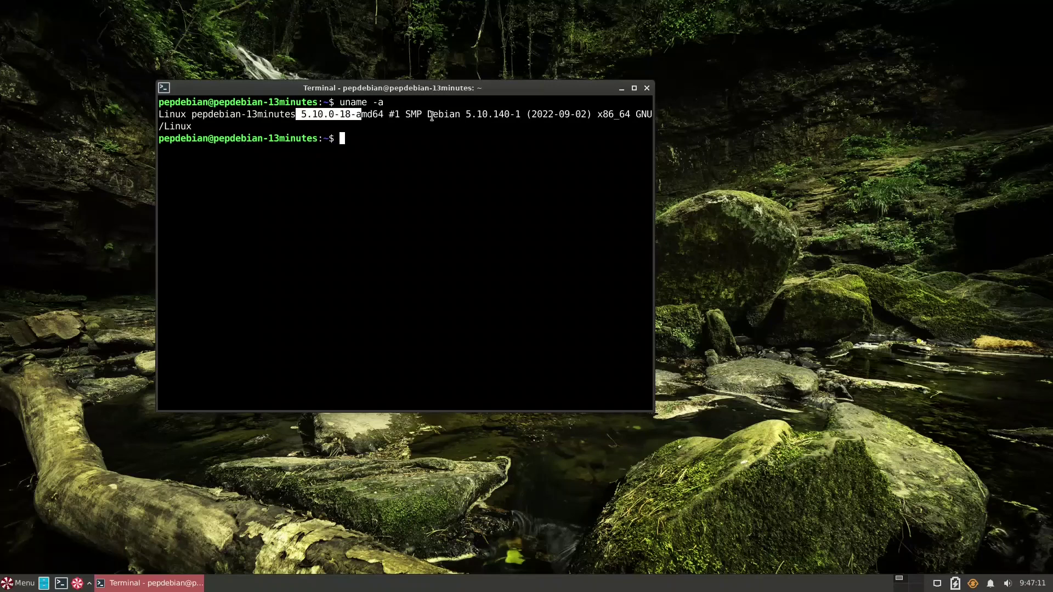
left_click(379, 132)
- Run free and df, marking the /dev/sda1 used-space figure (27% used)
type("free")
key("Return")
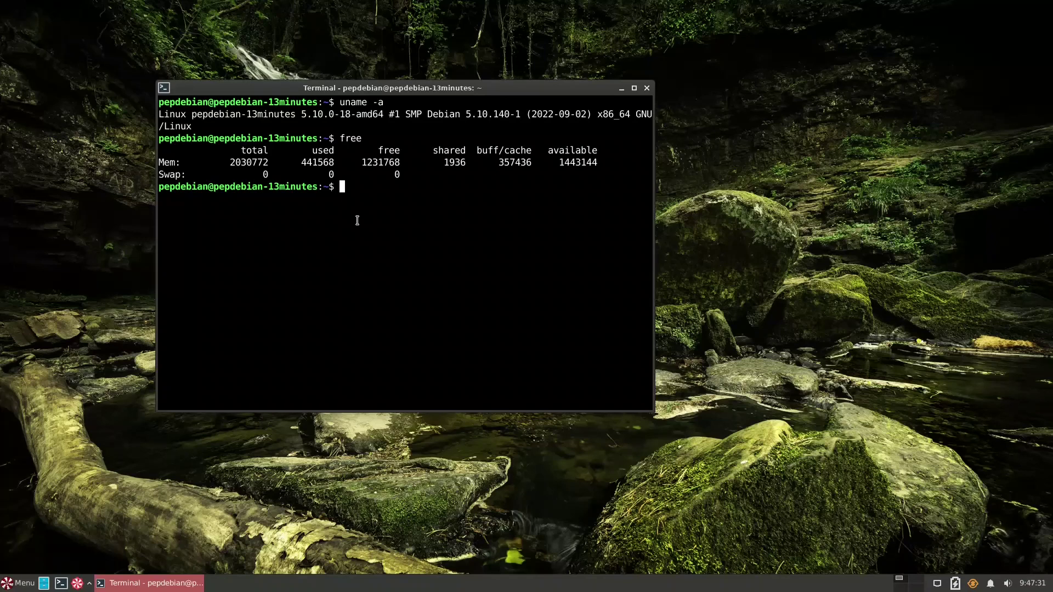
type("df")
key("Return")
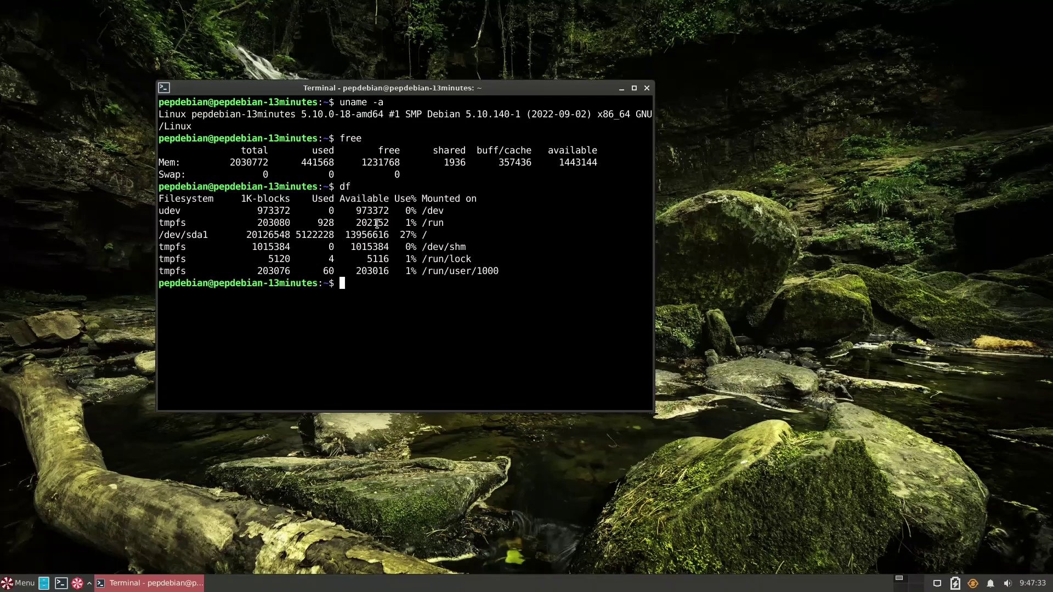
left_click_drag(296, 235, 333, 235)
left_click(334, 236)
- Dismiss an abandoned 'fire' menu search and close the terminal window
left_click(19, 583)
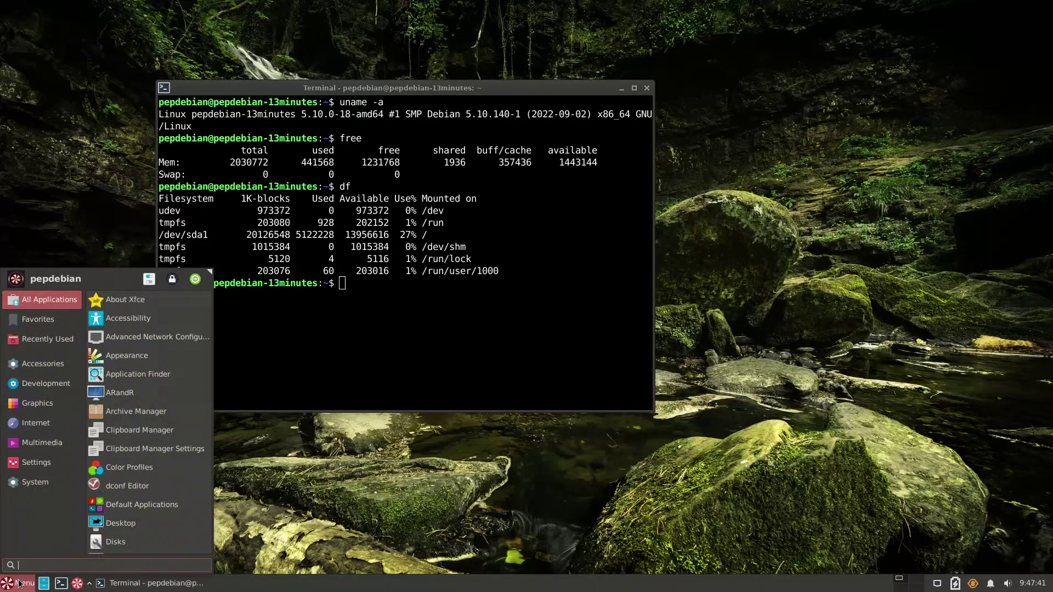
type("fire")
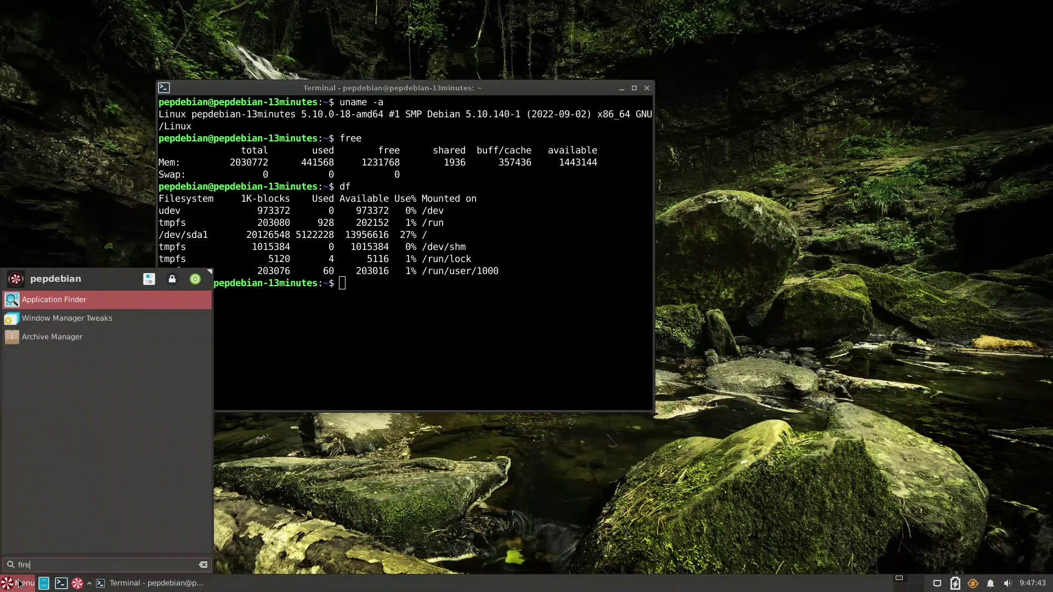
key("BackSpace")
key("BackSpace")
key("BackSpace")
key("BackSpace")
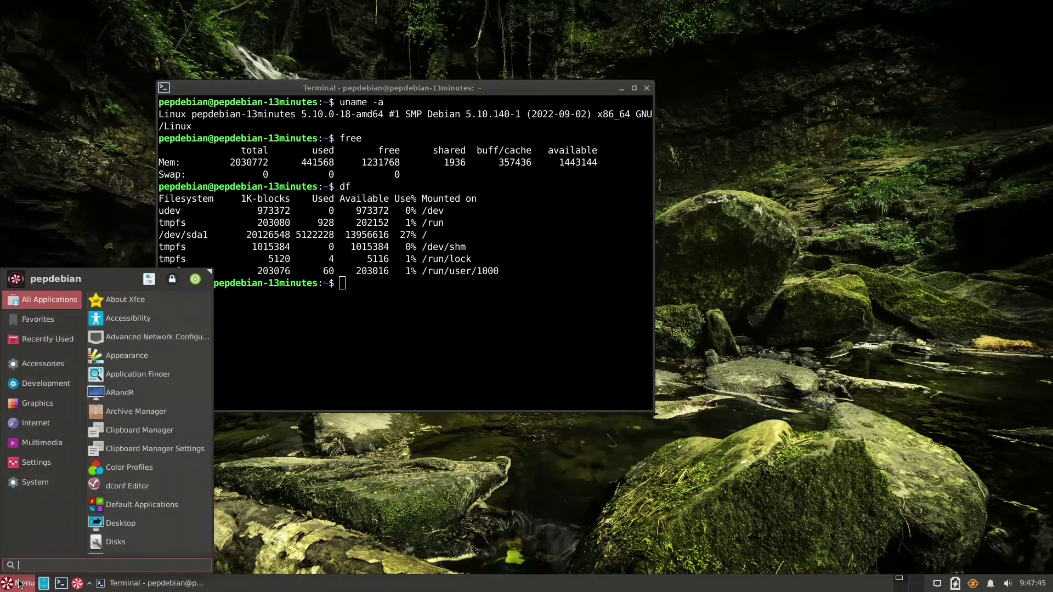
left_click(290, 353)
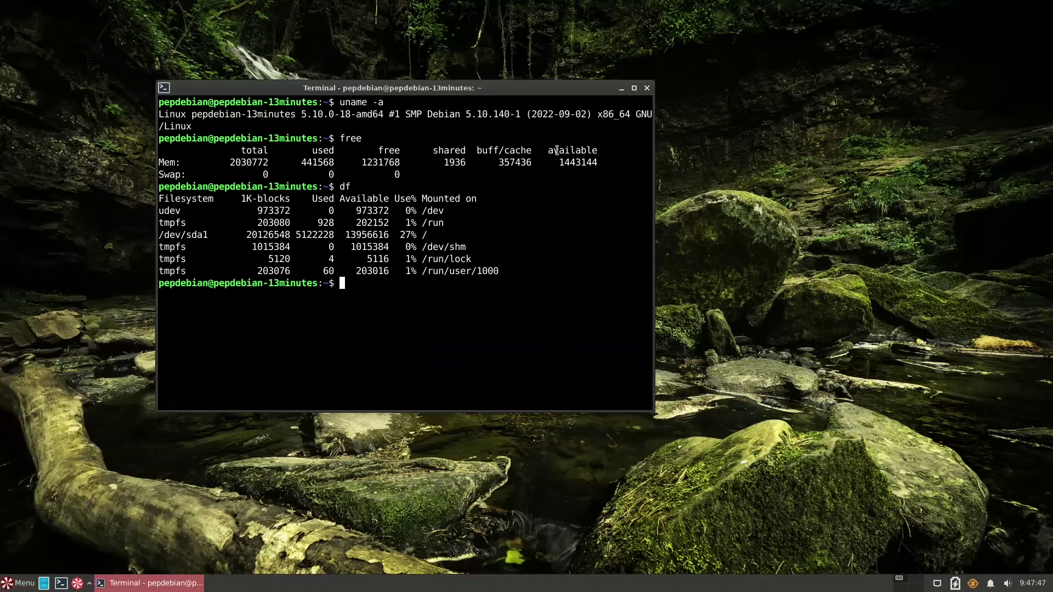
left_click(647, 88)
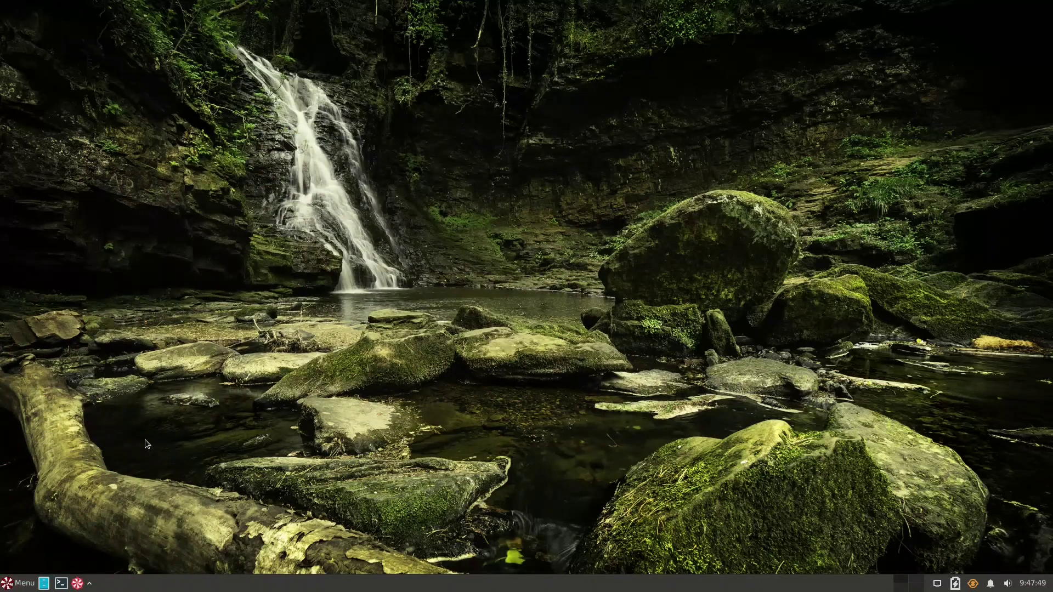
- Open the Home folder in Nemo, check its version 4.8.6 under About, and close it
left_click(23, 585)
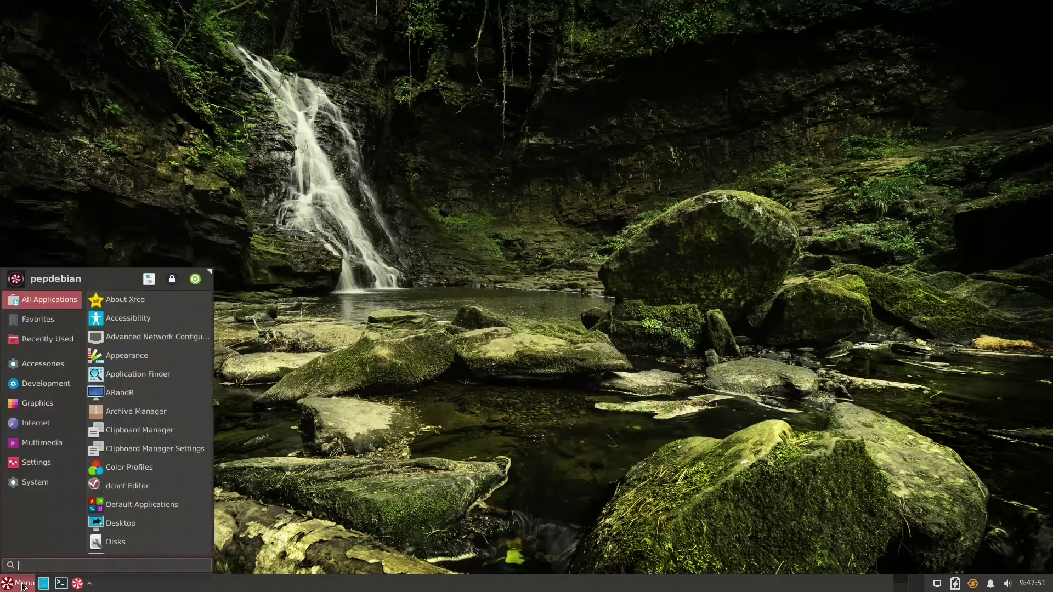
left_click(23, 586)
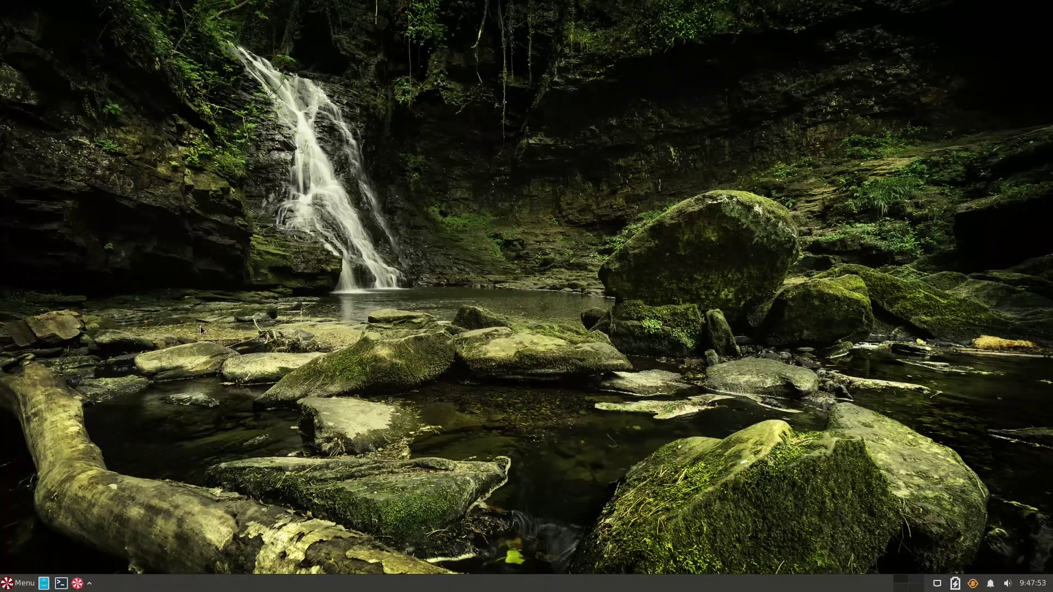
key("super+e")
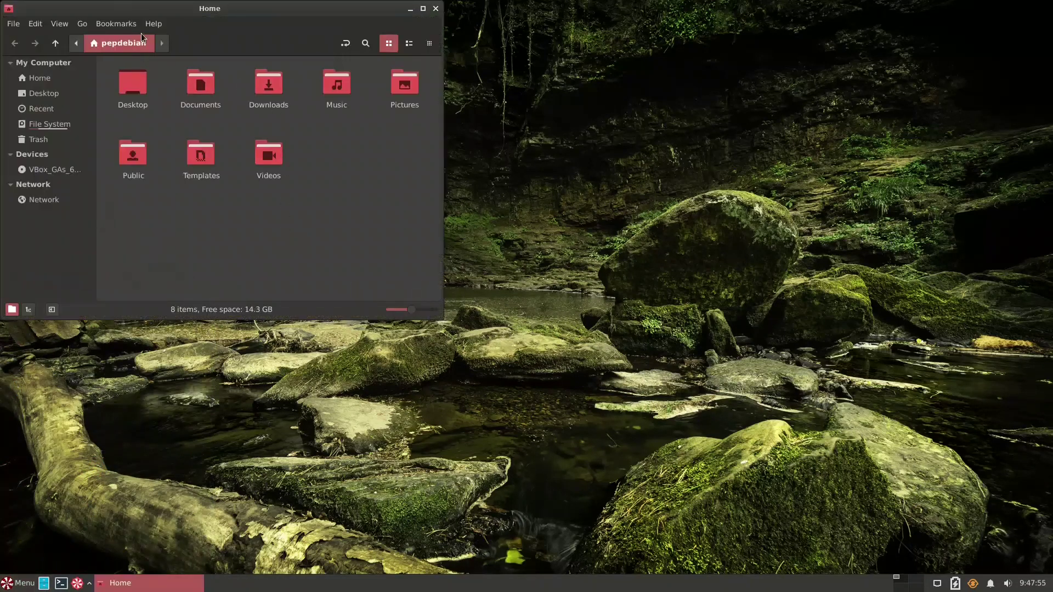
left_click(153, 23)
left_click(170, 67)
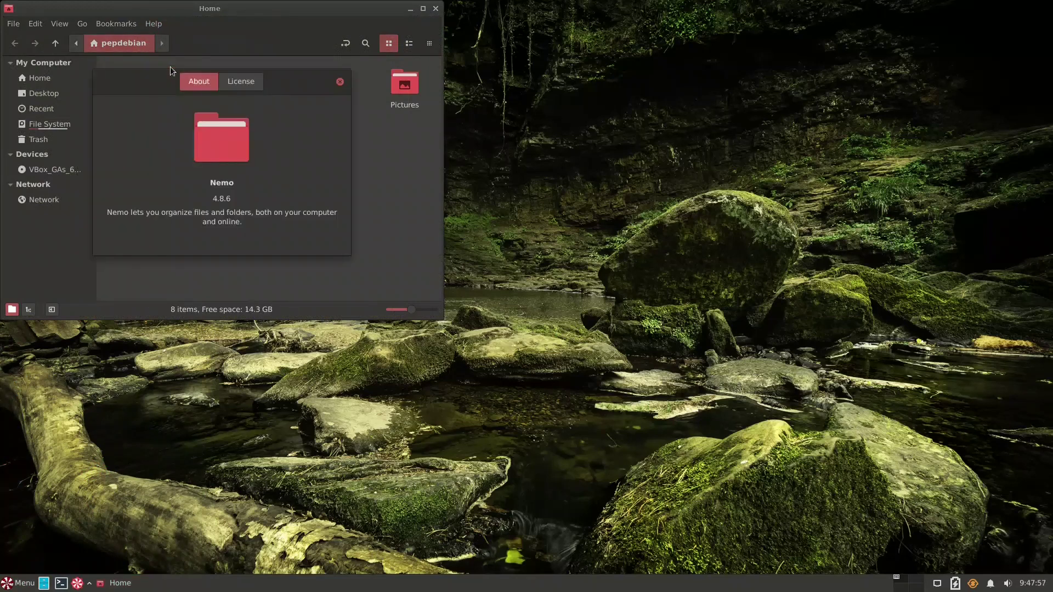
left_click(340, 81)
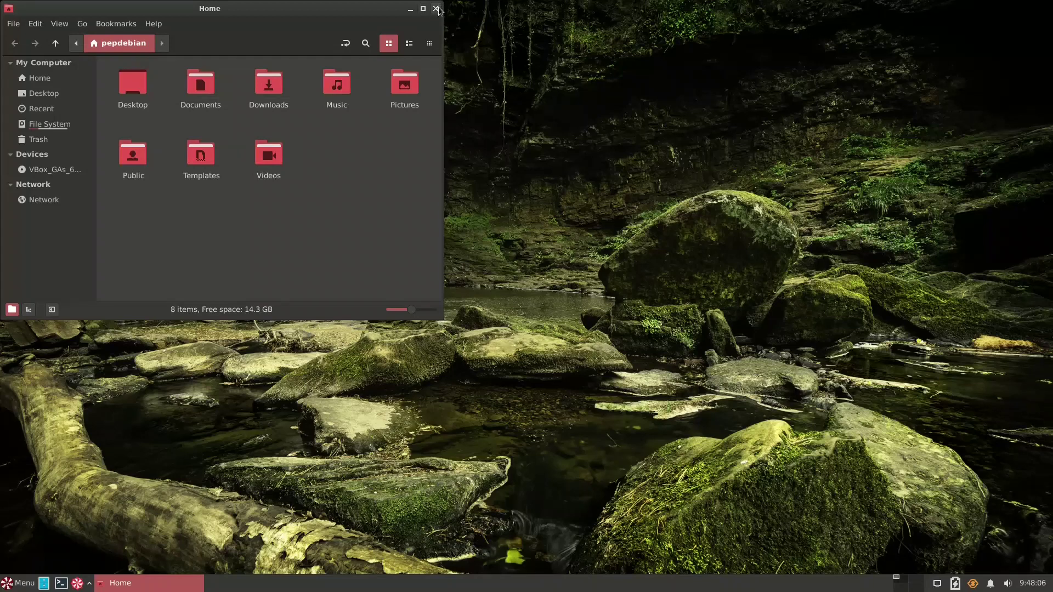
left_click(436, 9)
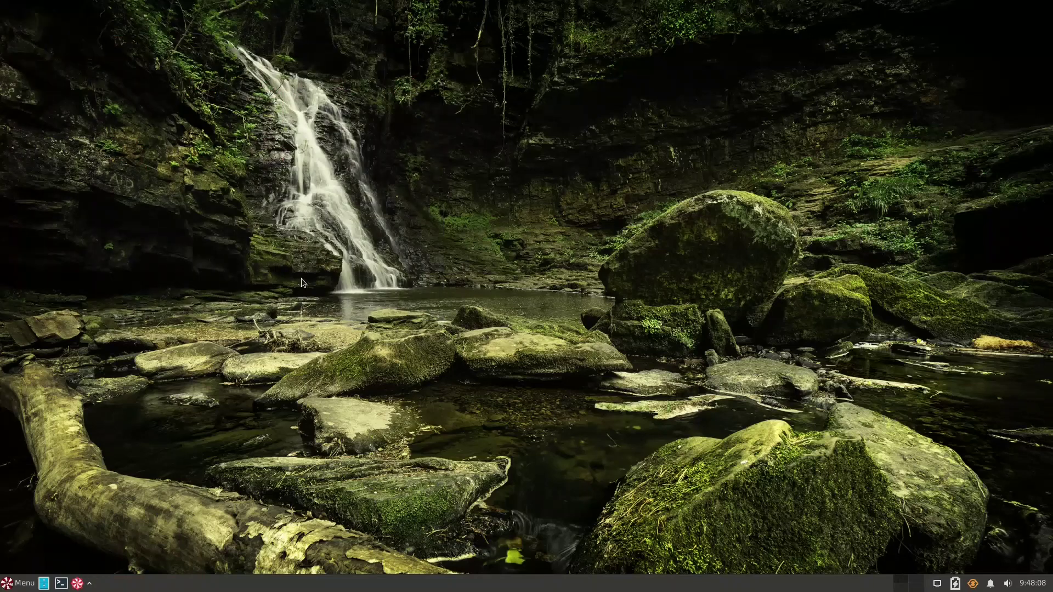
left_click(25, 586)
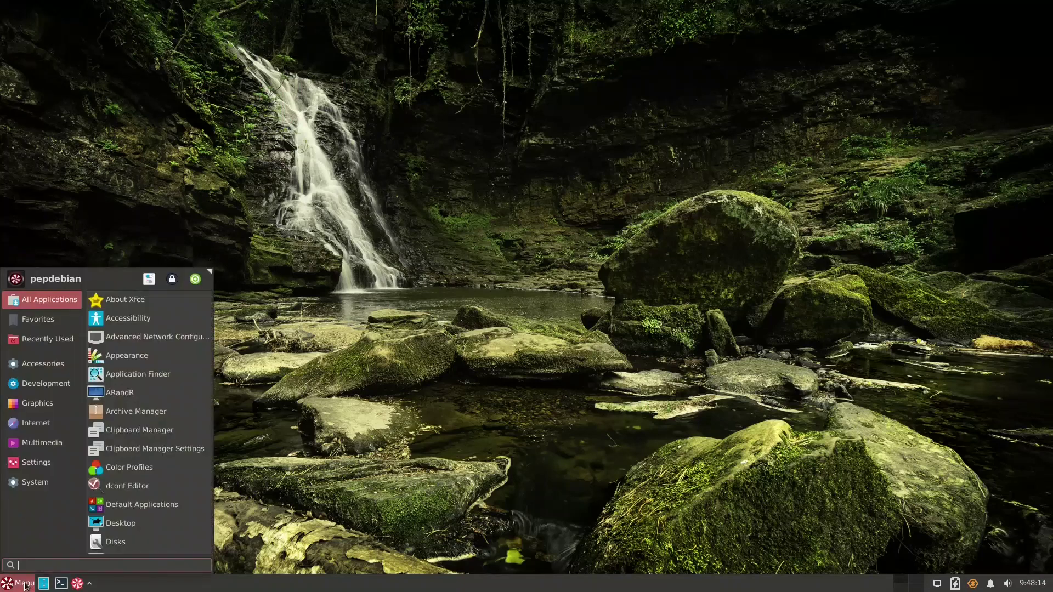
type("thunar")
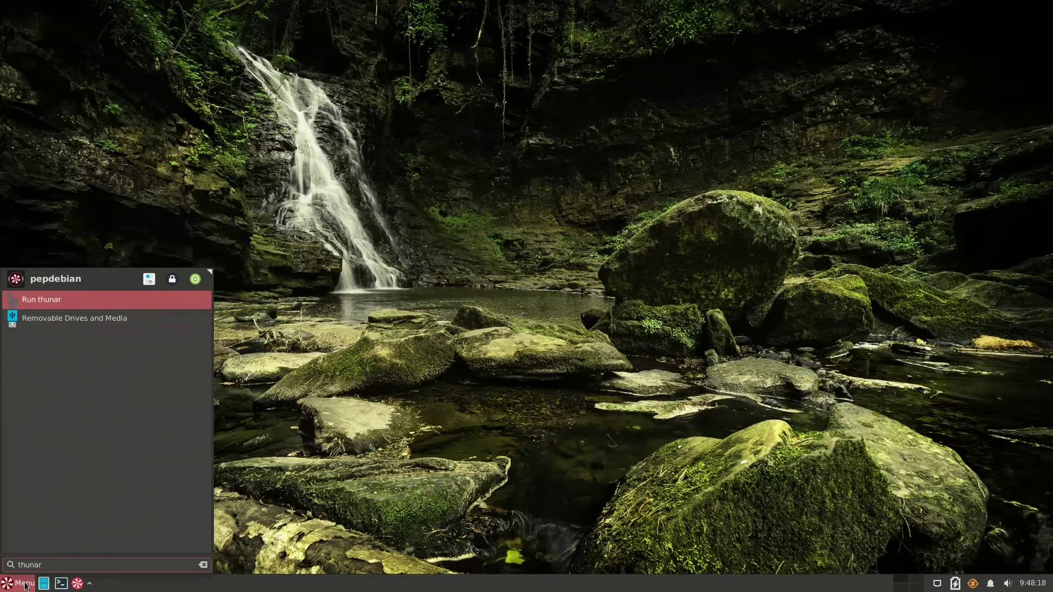
left_click(81, 300)
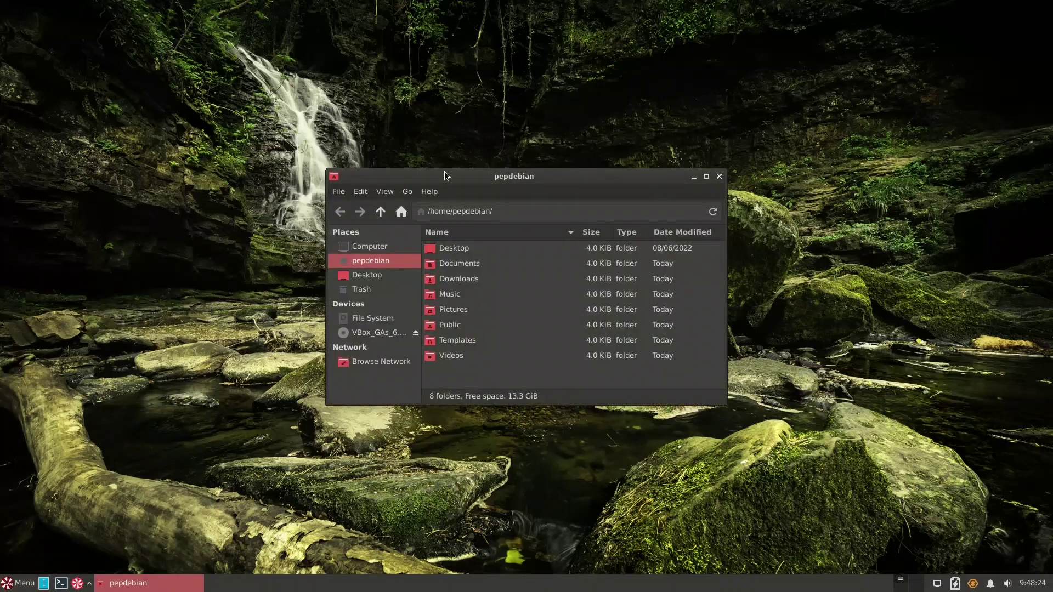
left_click(430, 192)
left_click(449, 227)
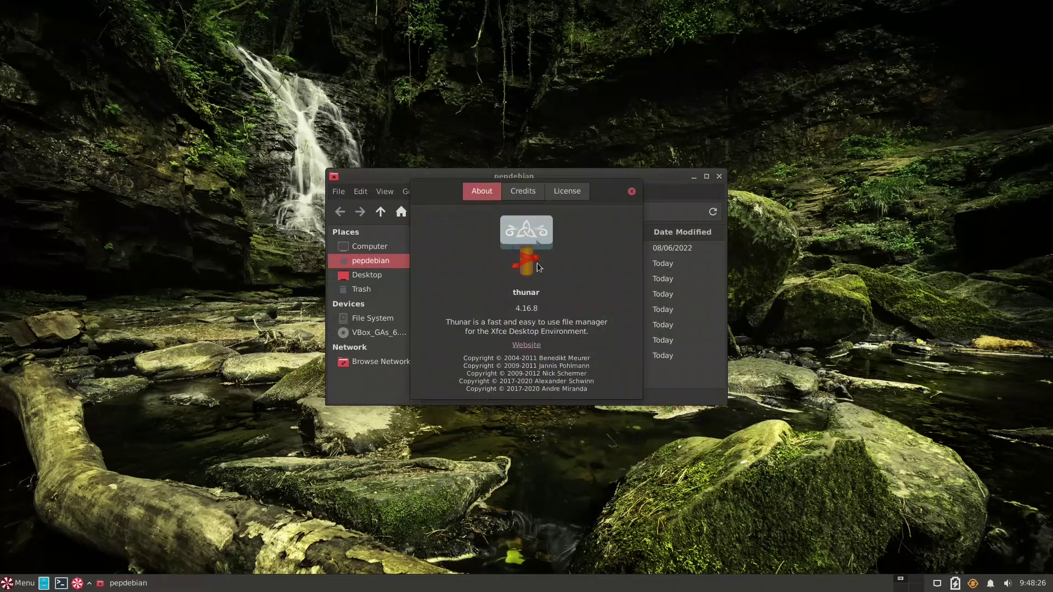
left_click(631, 191)
left_click(718, 176)
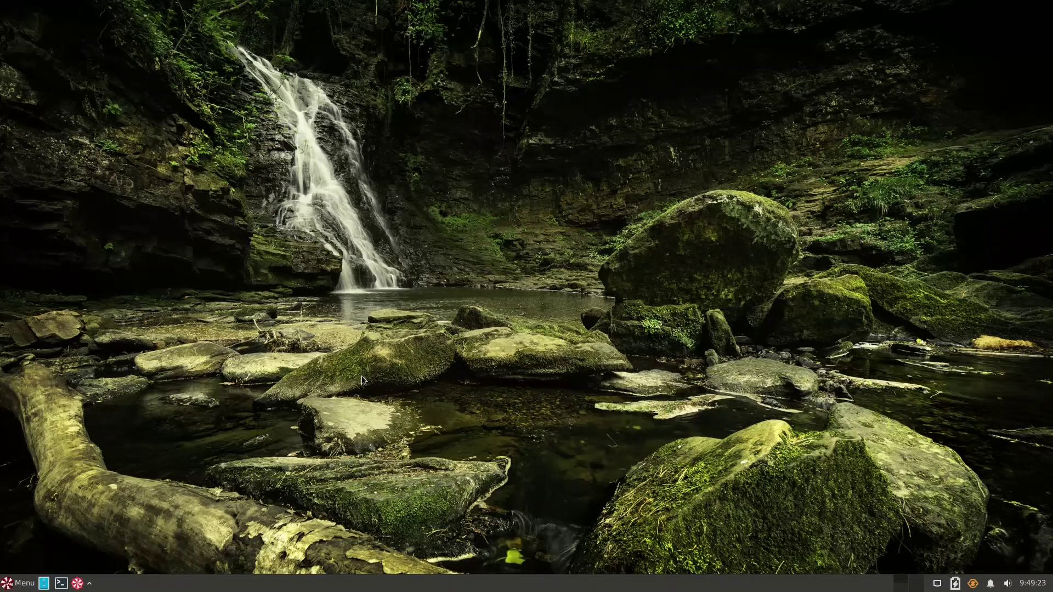
left_click(19, 585)
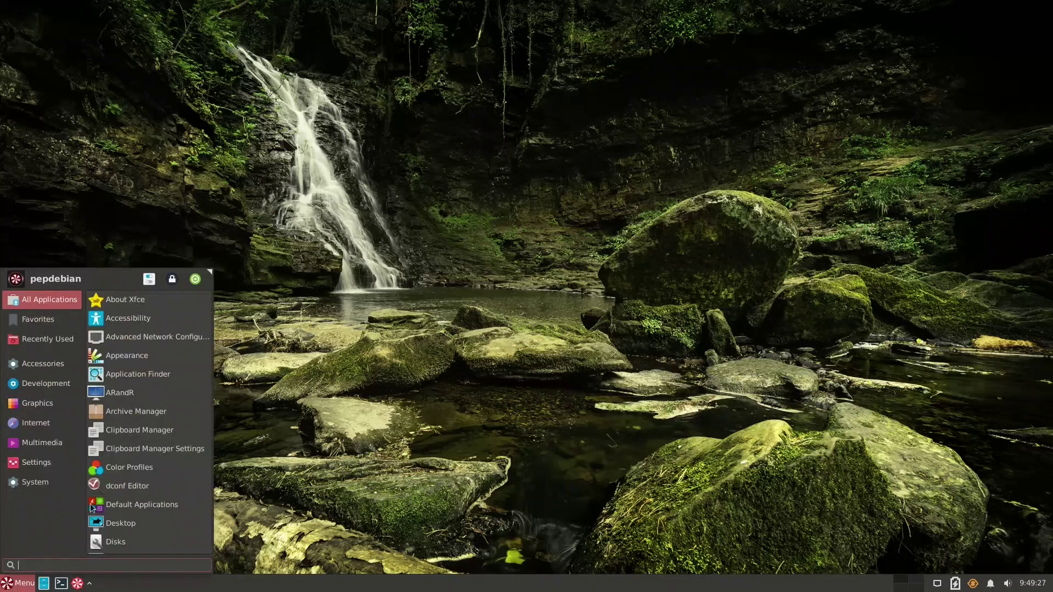